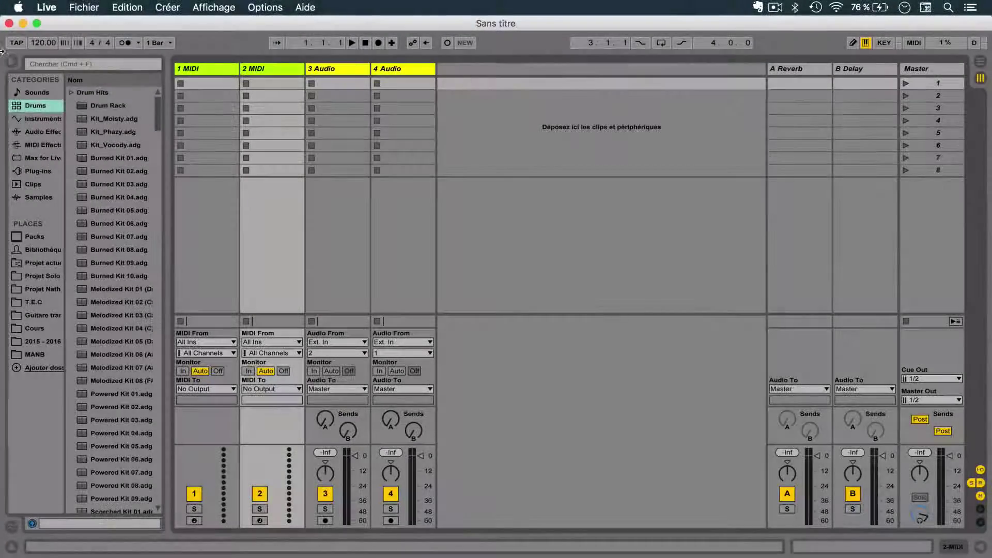
Hide the browser and show it again.
{"action": "left_click", "coordinate": [13, 62]}
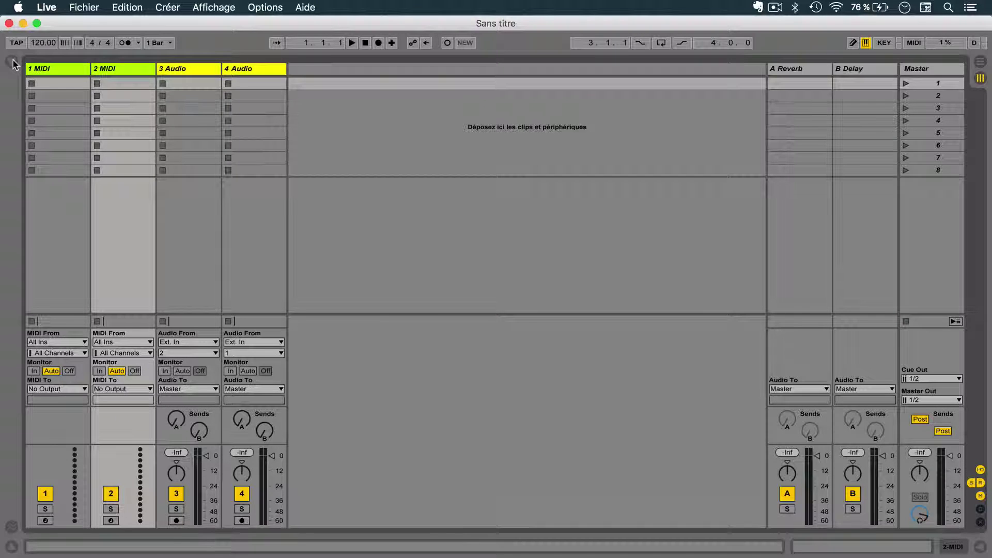
{"action": "left_click", "coordinate": [13, 63]}
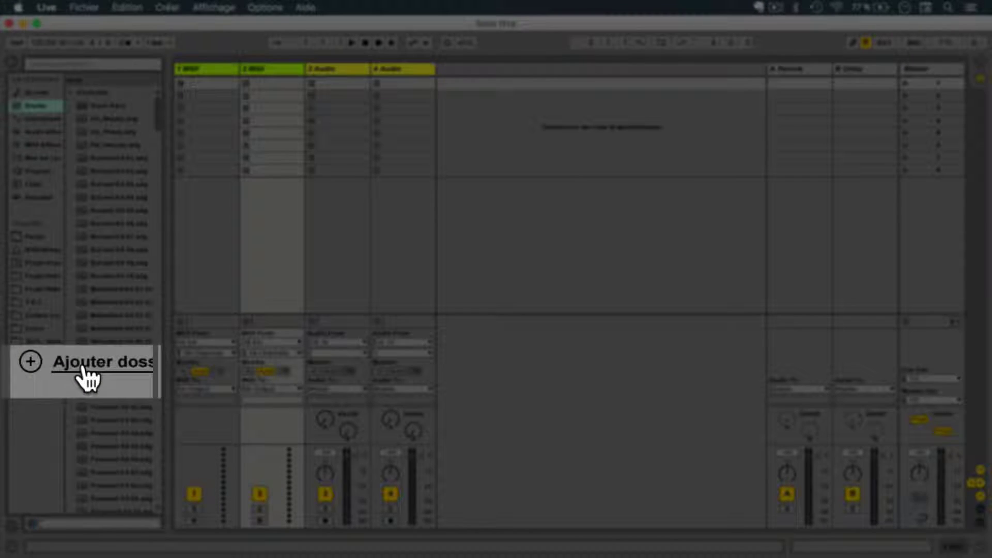
Add the Music folder to the browser's Places, and remove it from the sidebar again.
{"action": "left_click", "coordinate": [44, 368]}
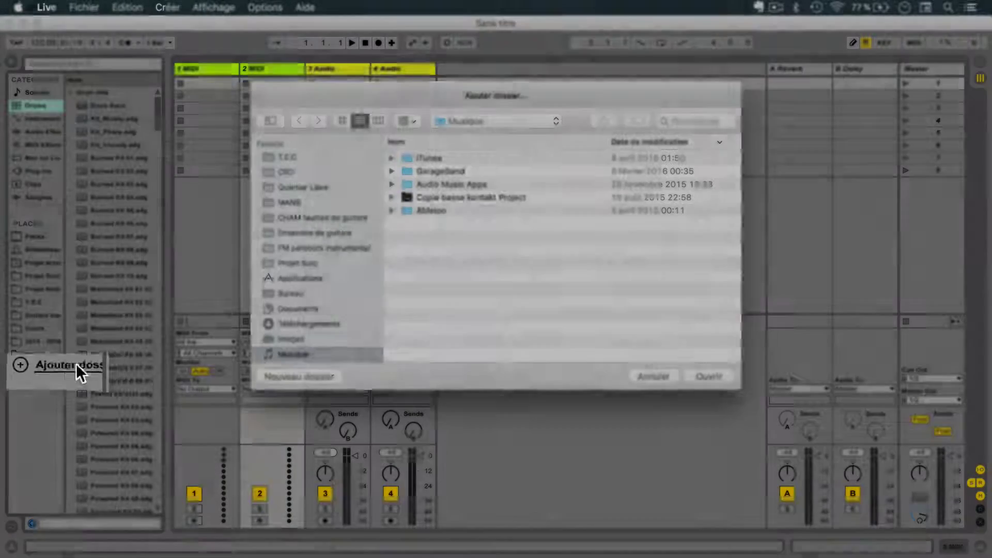
{"action": "left_click", "coordinate": [695, 376]}
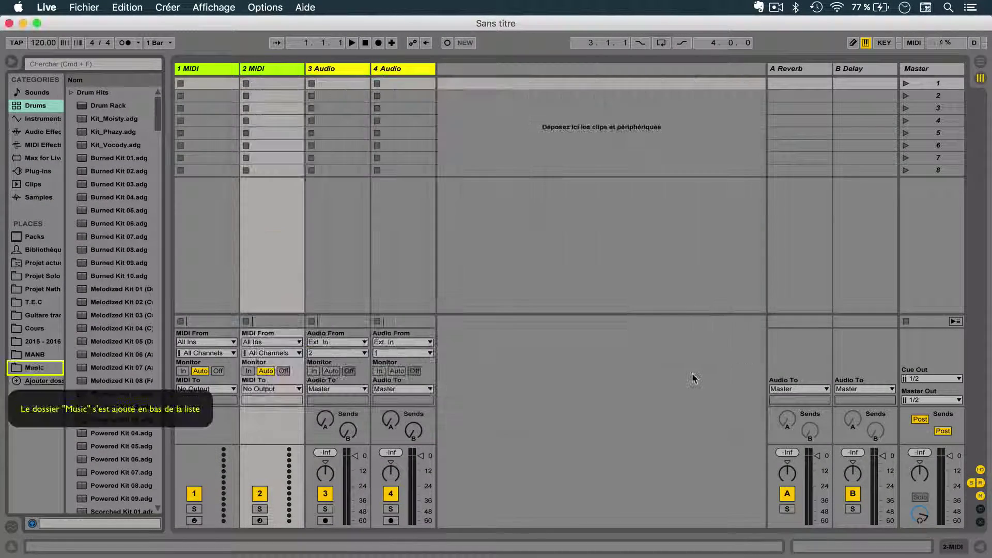
{"action": "right_click", "coordinate": [34, 370]}
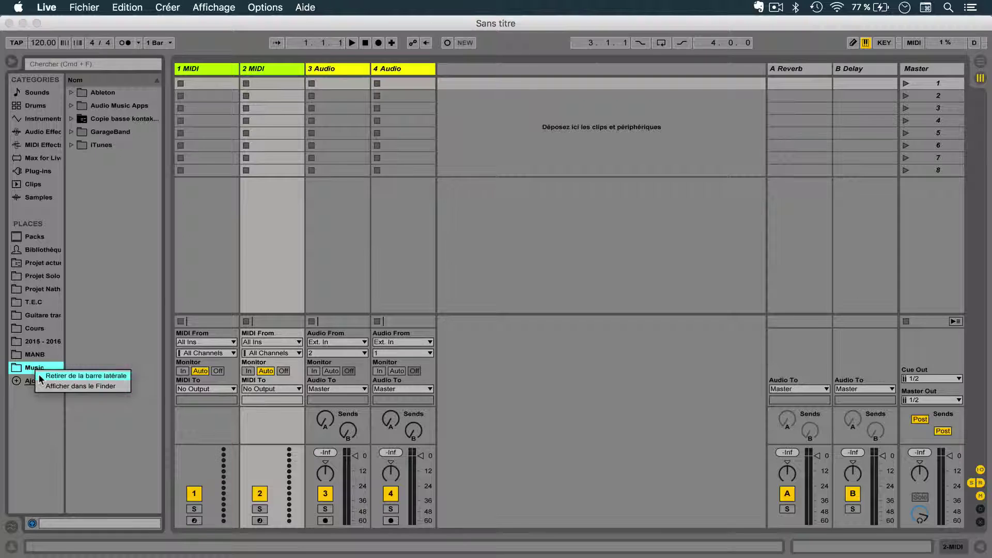
{"action": "left_click", "coordinate": [88, 377]}
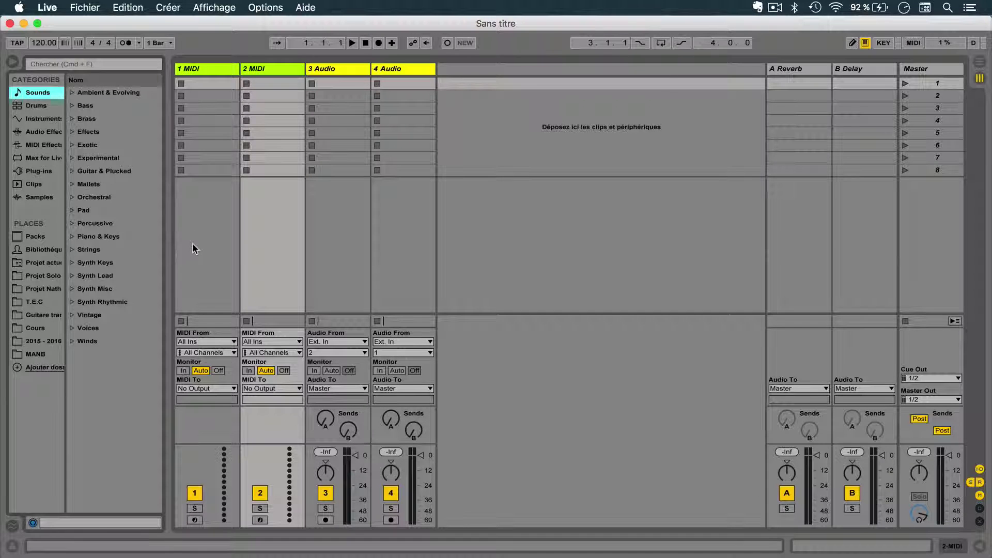
List the installed Packs and widen the browser so that the full pack names fit.
{"action": "left_click", "coordinate": [27, 236]}
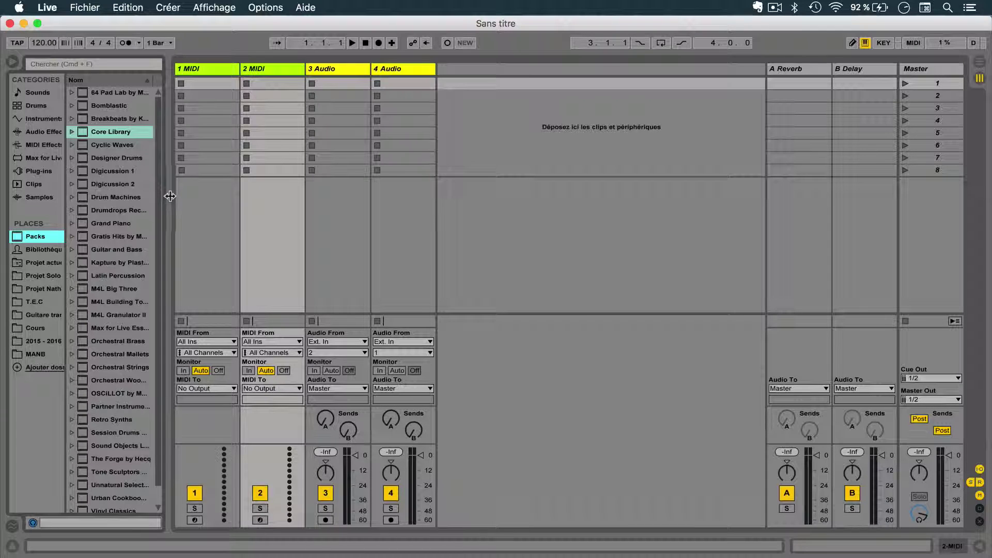
{"action": "left_click_drag", "start_coordinate": [170, 196], "coordinate": [228, 192]}
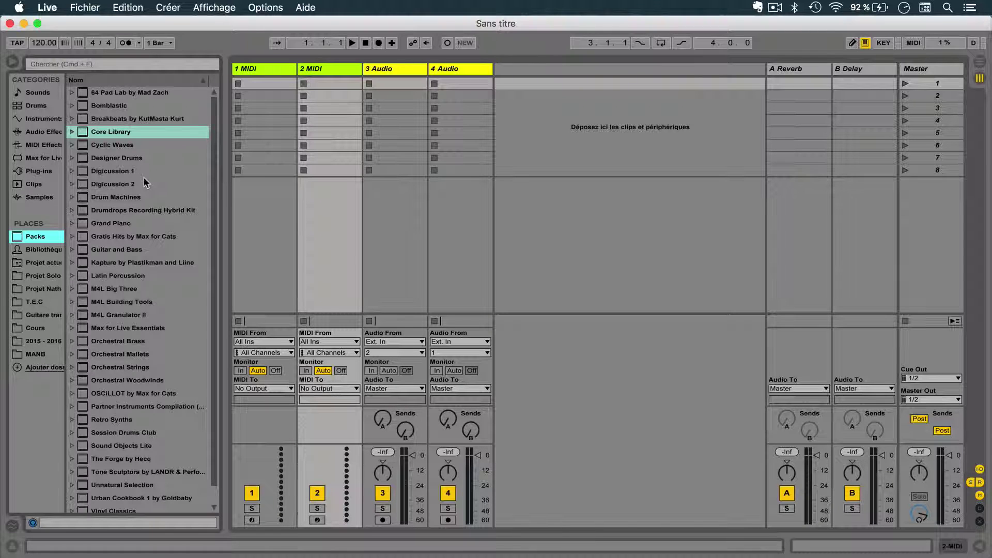
Examine the Core Library pack's Samples folder, including Ambient & Evolving and its Hi Voweler subfolder.
{"action": "left_click", "coordinate": [72, 132]}
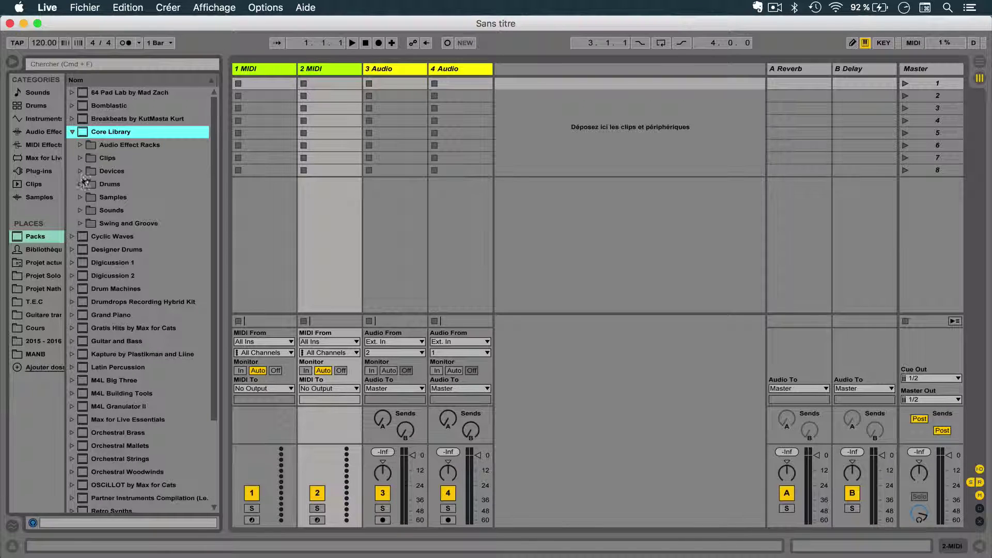
{"action": "left_click", "coordinate": [80, 197]}
{"action": "left_click", "coordinate": [88, 210]}
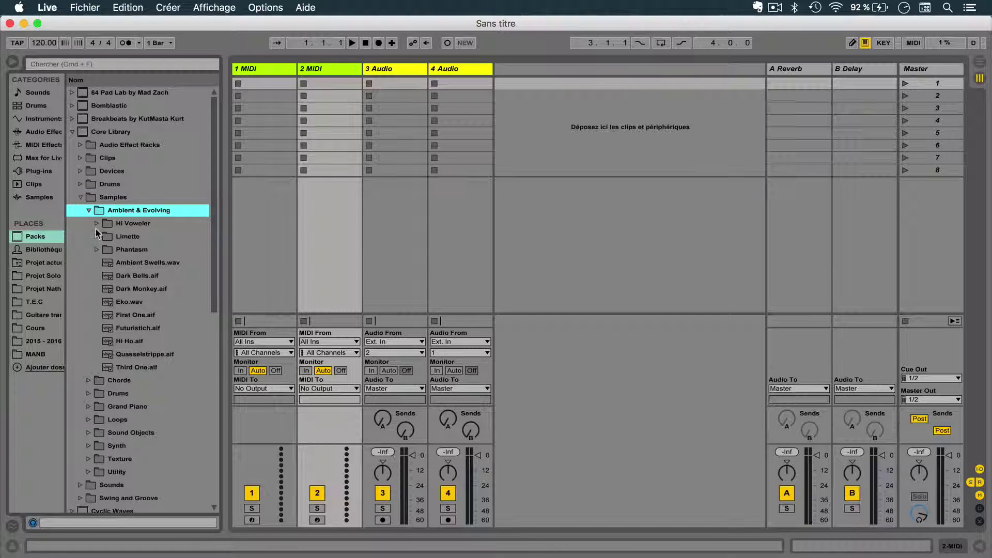
{"action": "left_click", "coordinate": [97, 223]}
{"action": "left_click", "coordinate": [96, 224]}
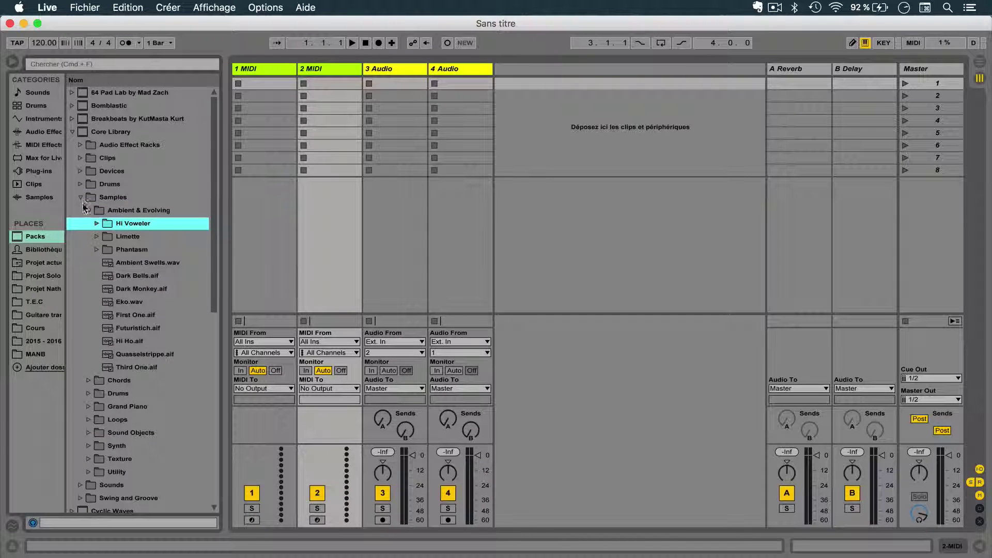
Collapse the Samples folder and examine the Audio Effects inside the Core Library's Devices folder.
{"action": "left_click", "coordinate": [80, 197]}
{"action": "left_click", "coordinate": [80, 172]}
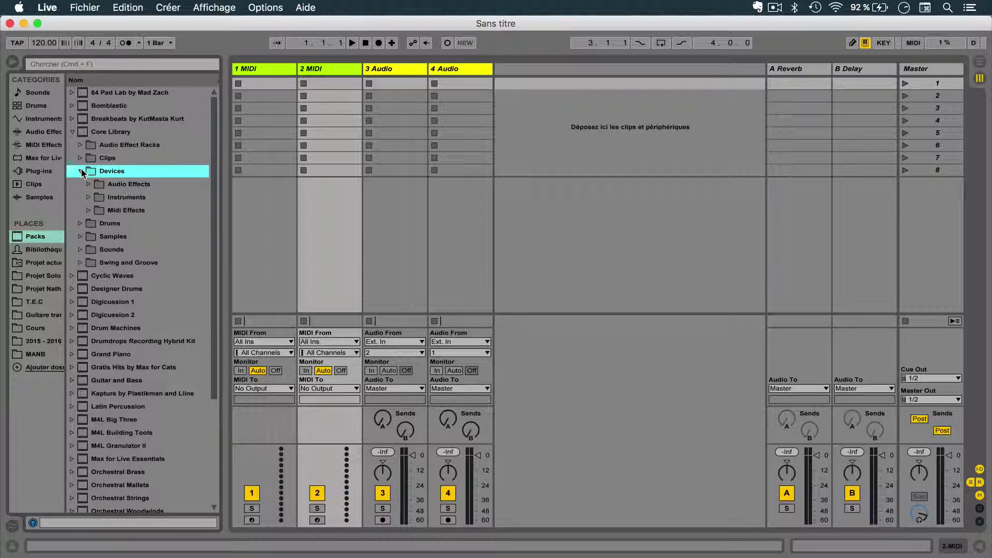
{"action": "left_click", "coordinate": [89, 184]}
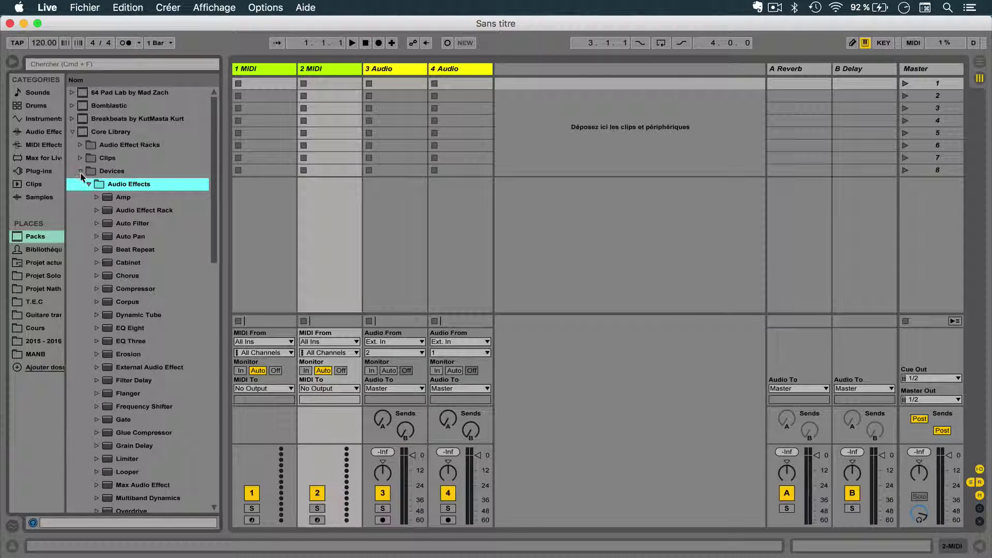
{"action": "left_click", "coordinate": [80, 171]}
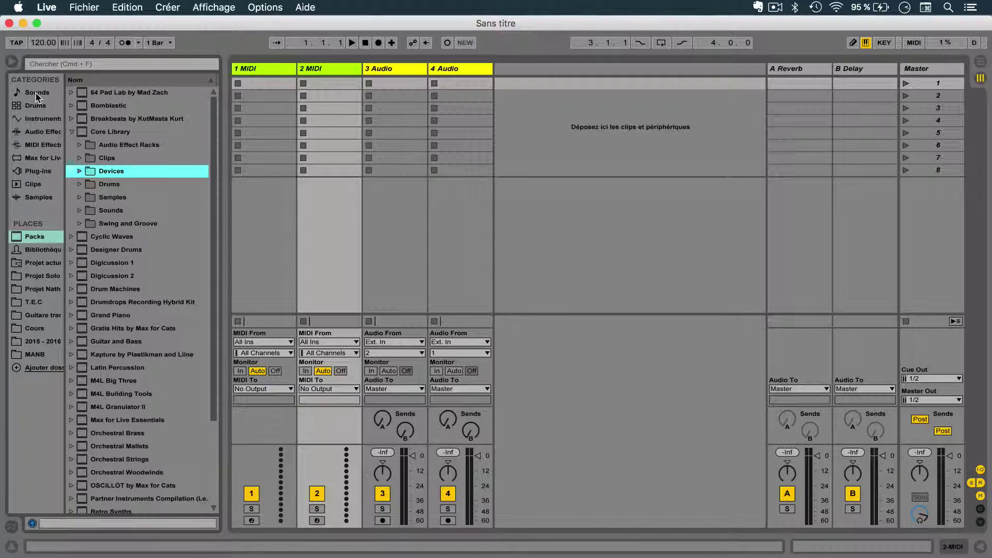
Compare the Sounds and Drums categories, looking through the Bass, Brass, Guitar & Plucked and Piano & Keys sound groups.
{"action": "left_click", "coordinate": [36, 94]}
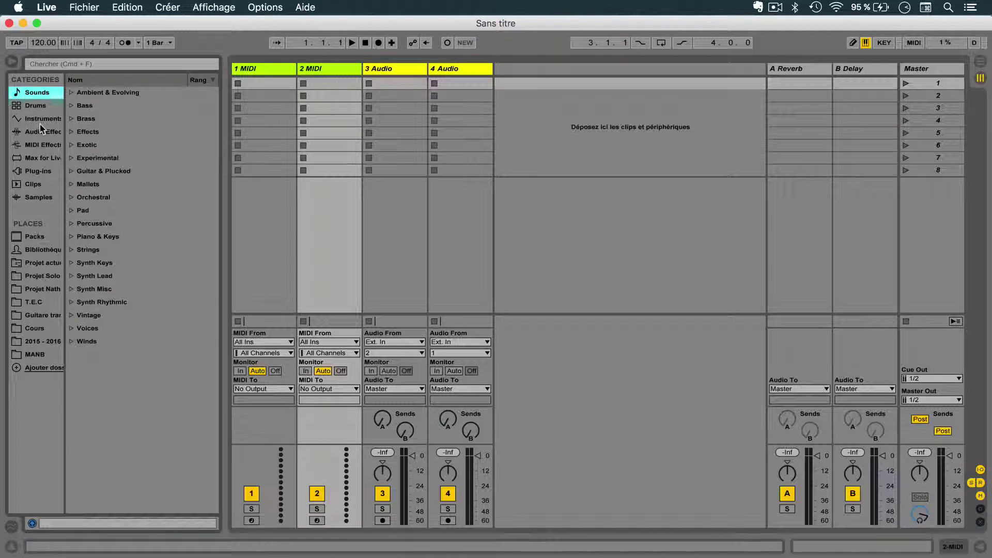
{"action": "left_click", "coordinate": [41, 107]}
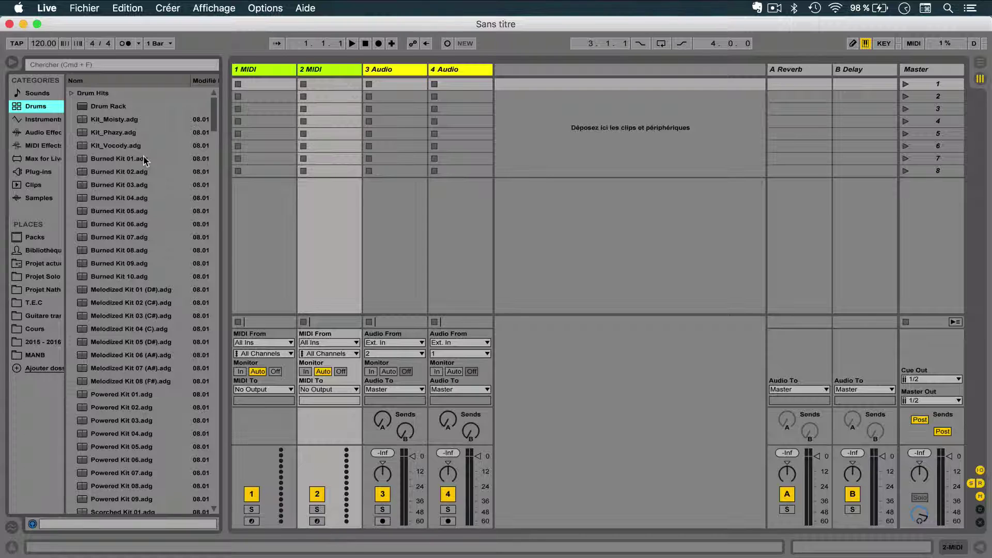
{"action": "left_click", "coordinate": [39, 95]}
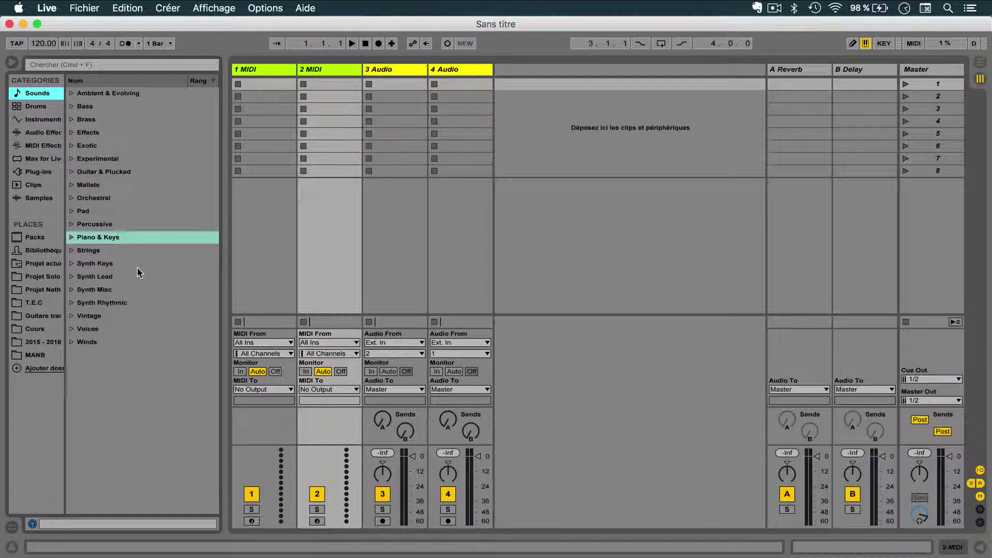
{"action": "left_click", "coordinate": [88, 107]}
{"action": "left_click", "coordinate": [87, 119]}
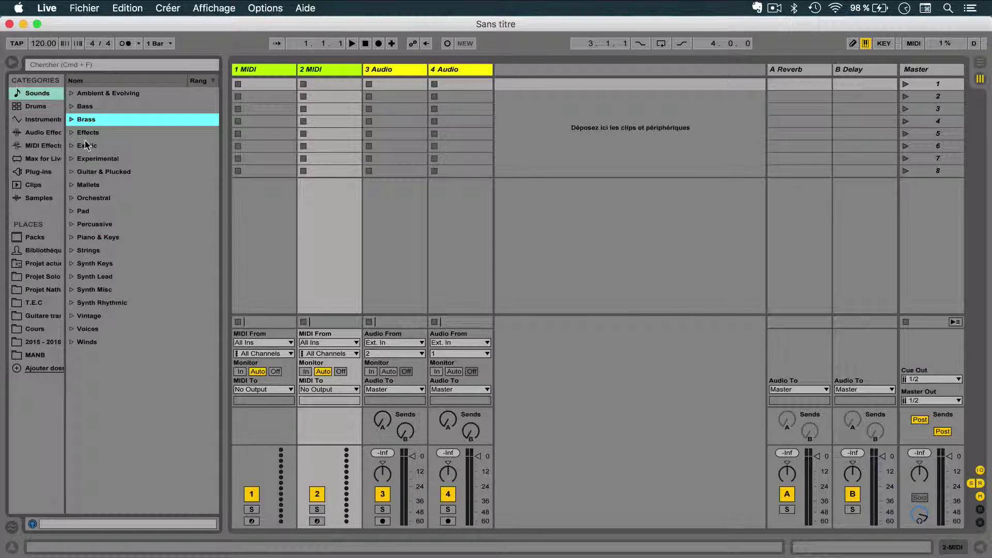
{"action": "left_click", "coordinate": [86, 175]}
{"action": "left_click", "coordinate": [91, 238]}
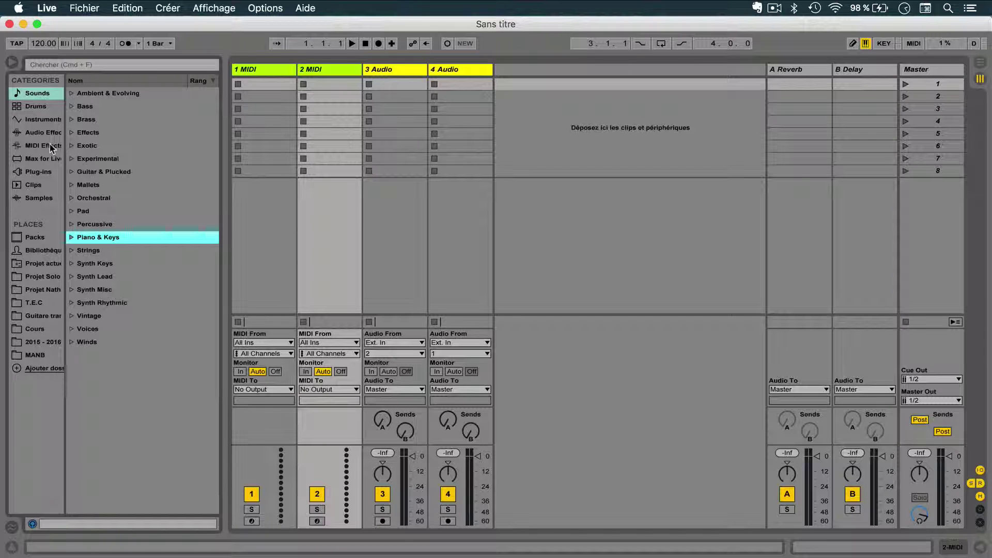
{"action": "left_click", "coordinate": [32, 96]}
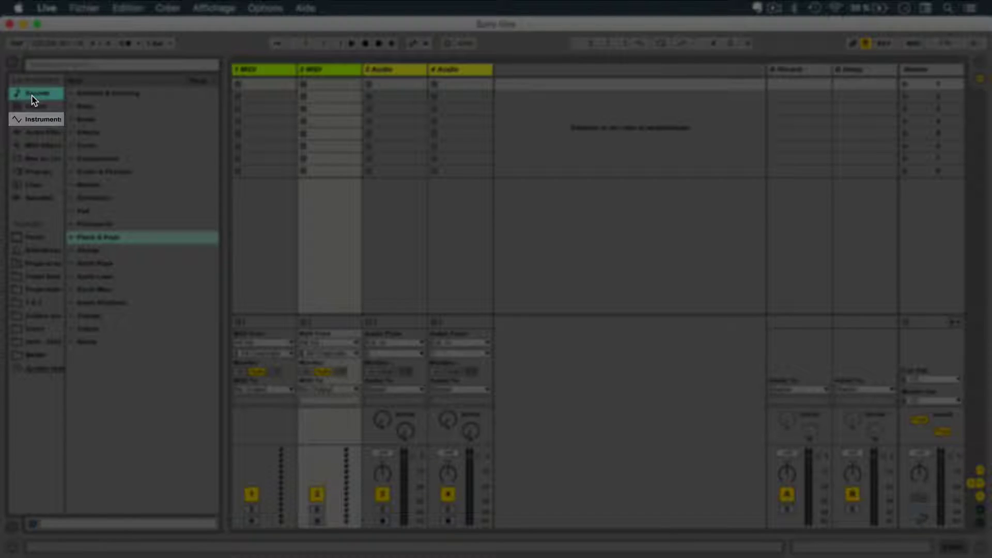
Examine the Instruments category and the Bass presets of the Analog instrument, and collapse the Bass group again.
{"action": "left_click", "coordinate": [36, 122]}
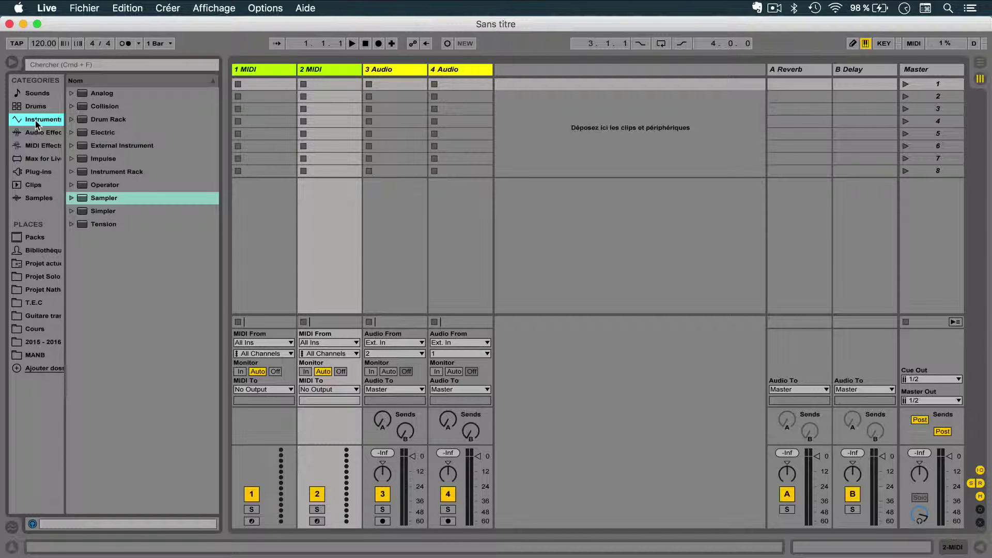
{"action": "left_click", "coordinate": [72, 95]}
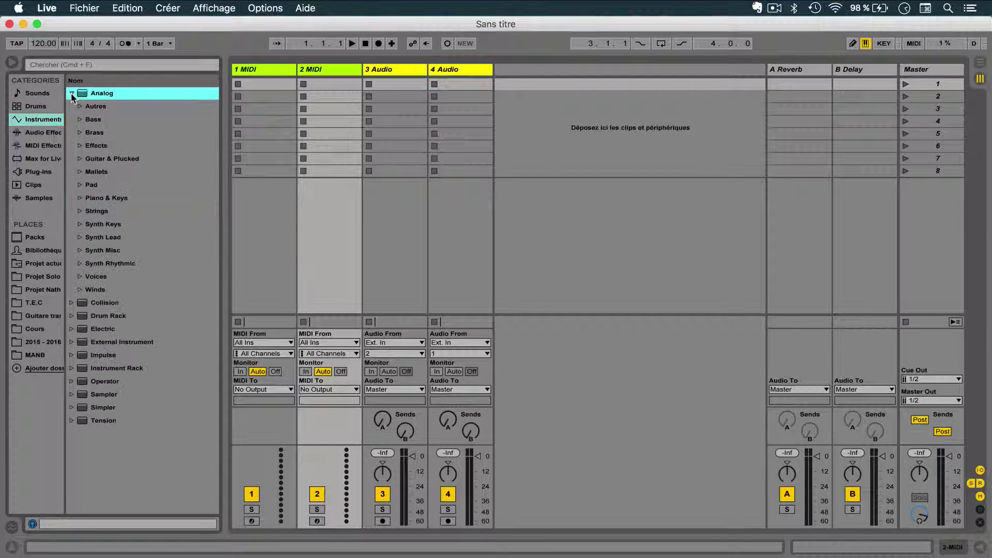
{"action": "left_click", "coordinate": [80, 120]}
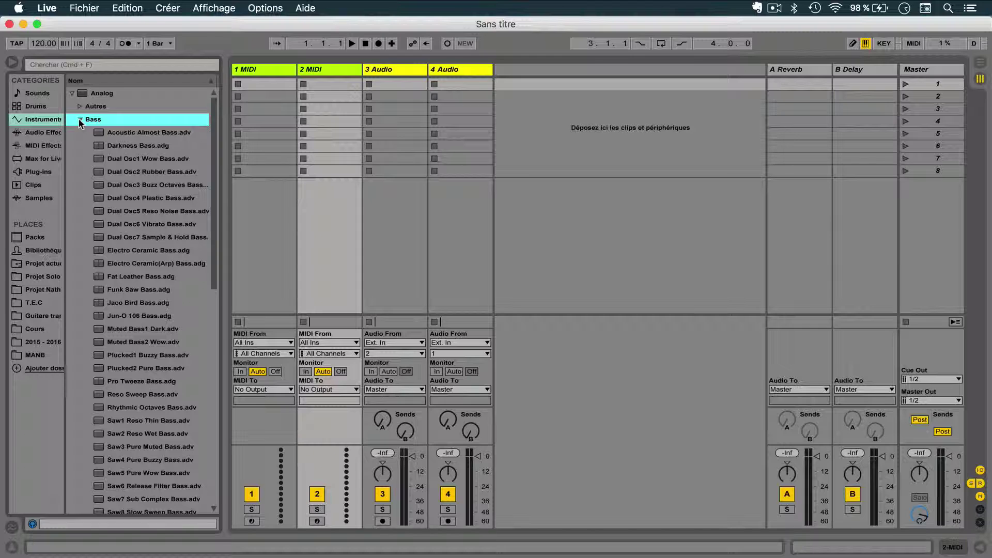
{"action": "left_click", "coordinate": [80, 121]}
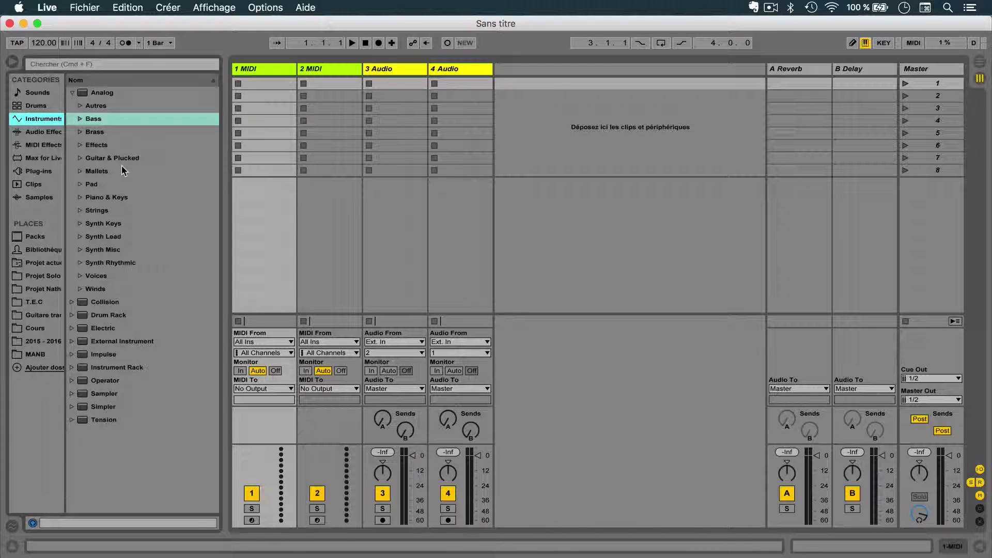
Examine the Audio Effects and MIDI Effects categories, collapsing Note Length and expanding Arpeggiator.
{"action": "left_click", "coordinate": [46, 132]}
{"action": "left_click", "coordinate": [42, 146]}
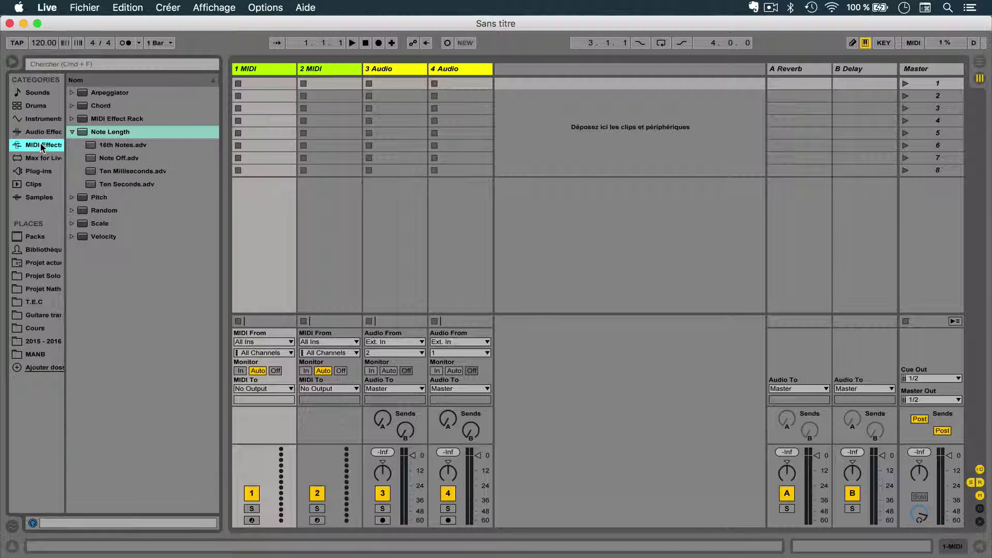
{"action": "left_click", "coordinate": [74, 134]}
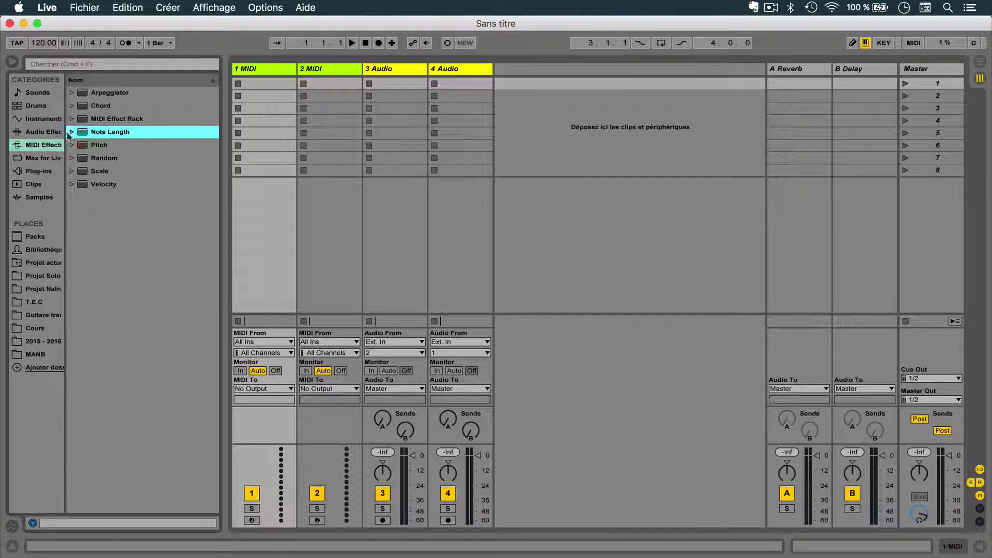
{"action": "left_click", "coordinate": [71, 92]}
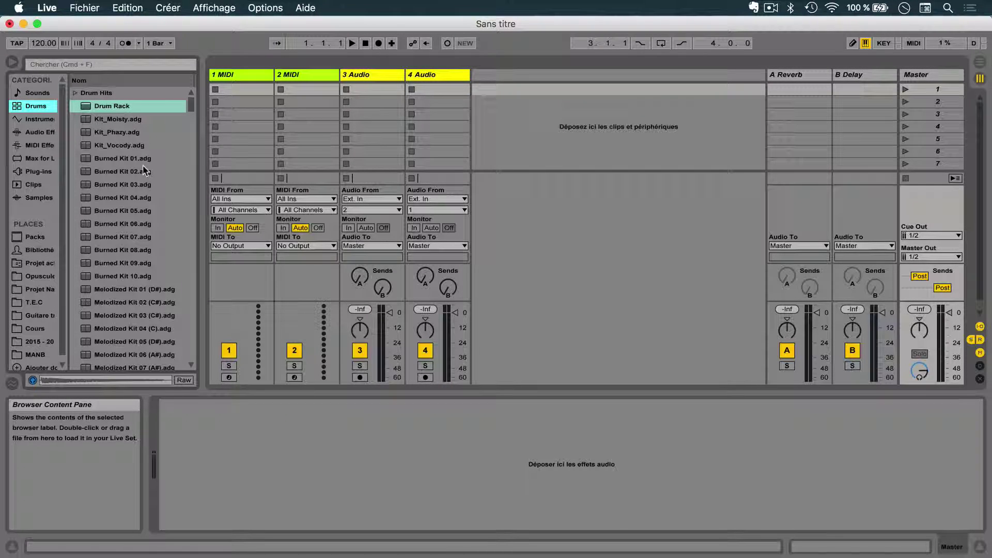
Load Electric Bass.adg from the Bass sounds onto the 1 MIDI track, and try dropping a bass preset on the 3 Audio track.
{"action": "left_click", "coordinate": [47, 94]}
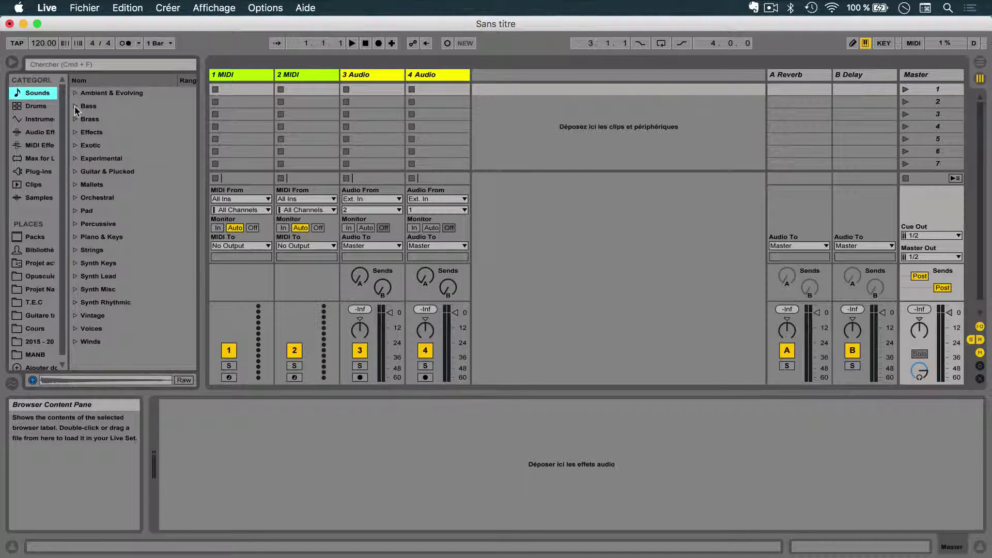
{"action": "left_click", "coordinate": [75, 106]}
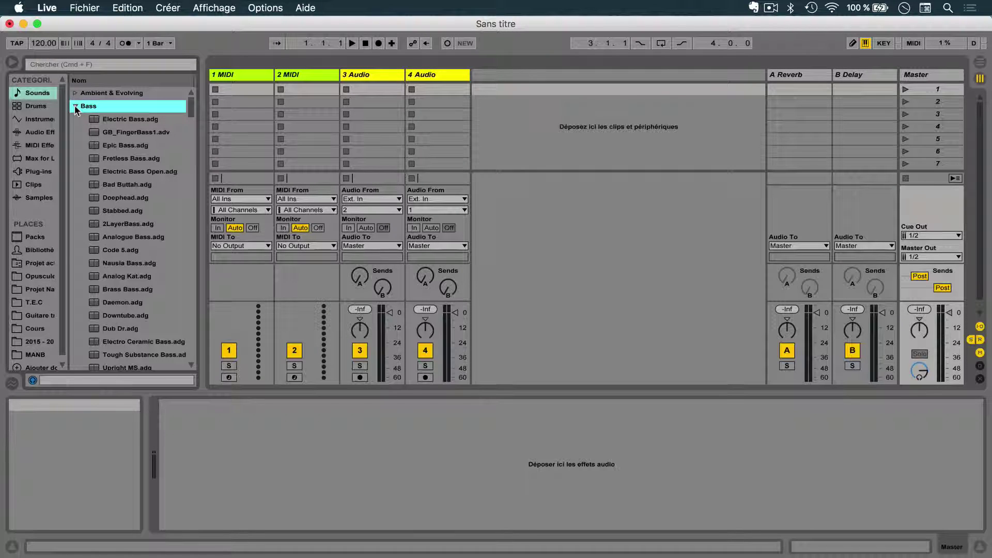
{"action": "left_click", "coordinate": [118, 119]}
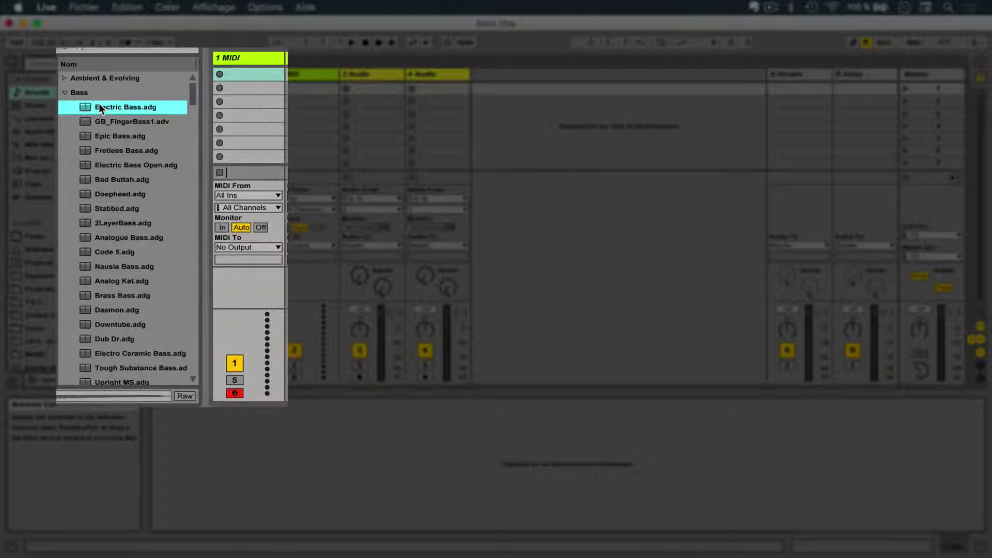
{"action": "left_click_drag", "start_coordinate": [100, 108], "coordinate": [240, 75]}
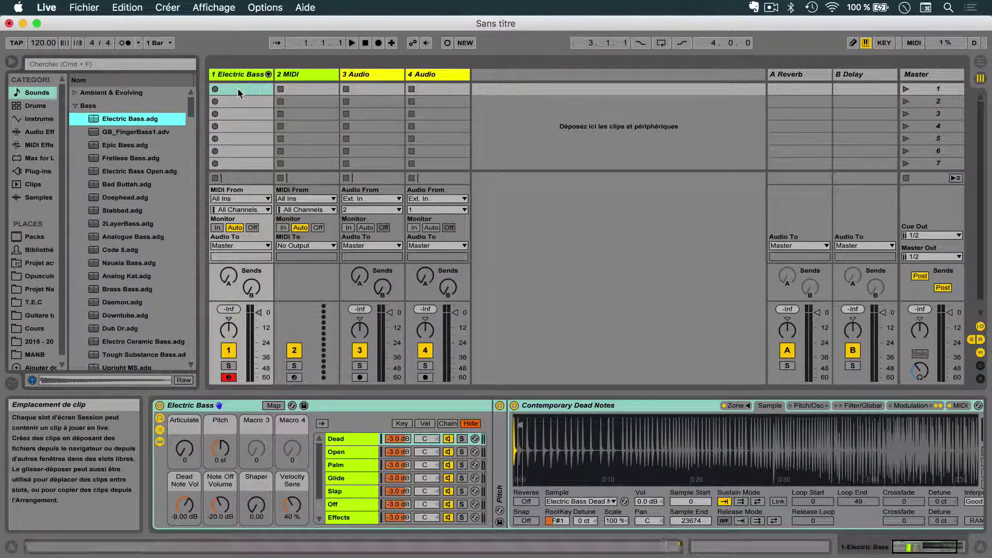
{"action": "left_click_drag", "start_coordinate": [130, 126], "coordinate": [373, 81]}
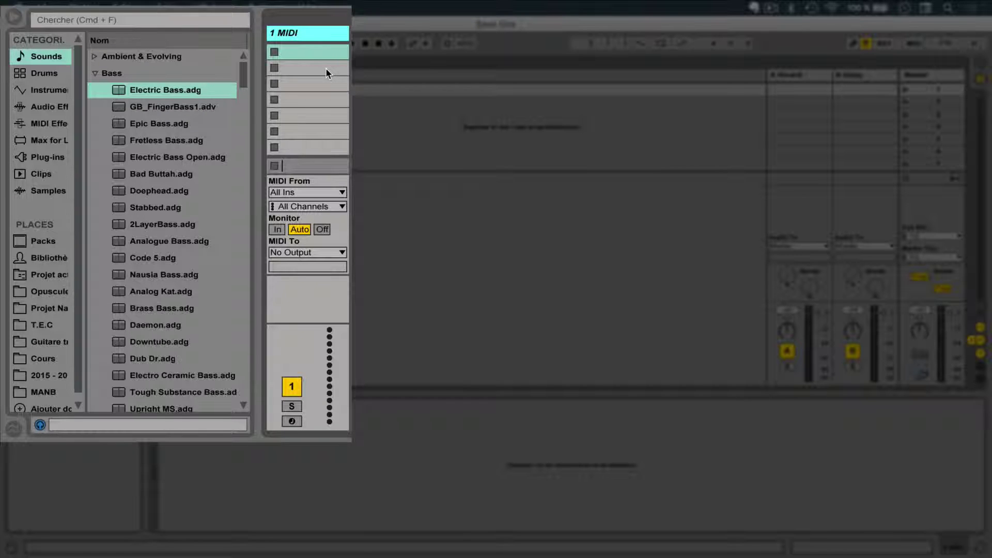
Place the sample 0001 Real HH.aif in the first clip slot of the 1 MIDI track, and undo the placement.
{"action": "left_click", "coordinate": [43, 189]}
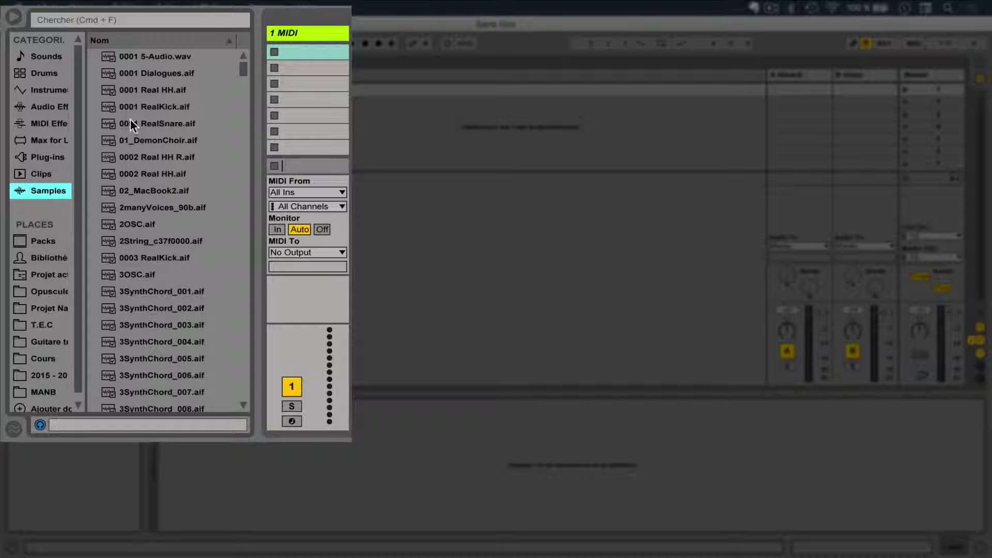
{"action": "left_click_drag", "start_coordinate": [138, 92], "coordinate": [289, 54]}
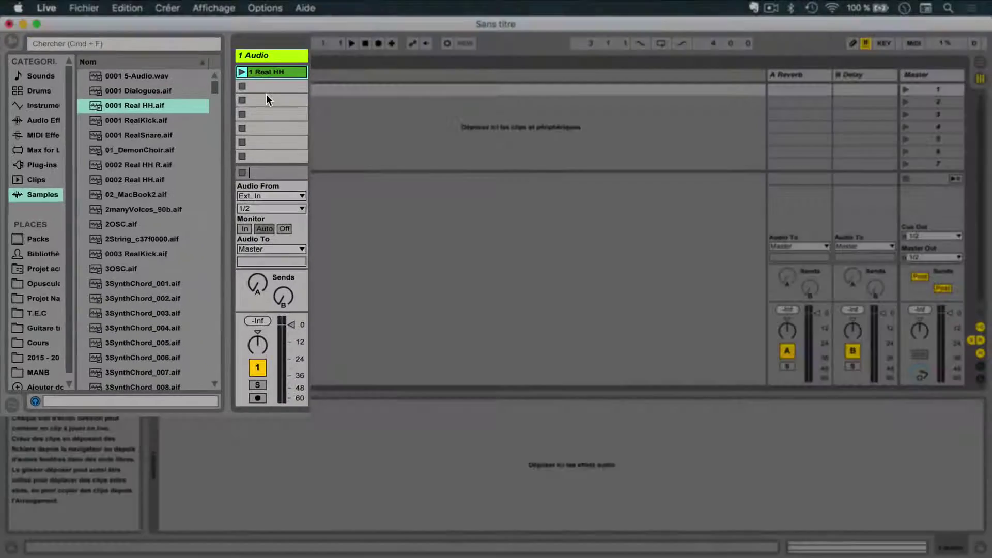
{"action": "key", "text": "super+z"}
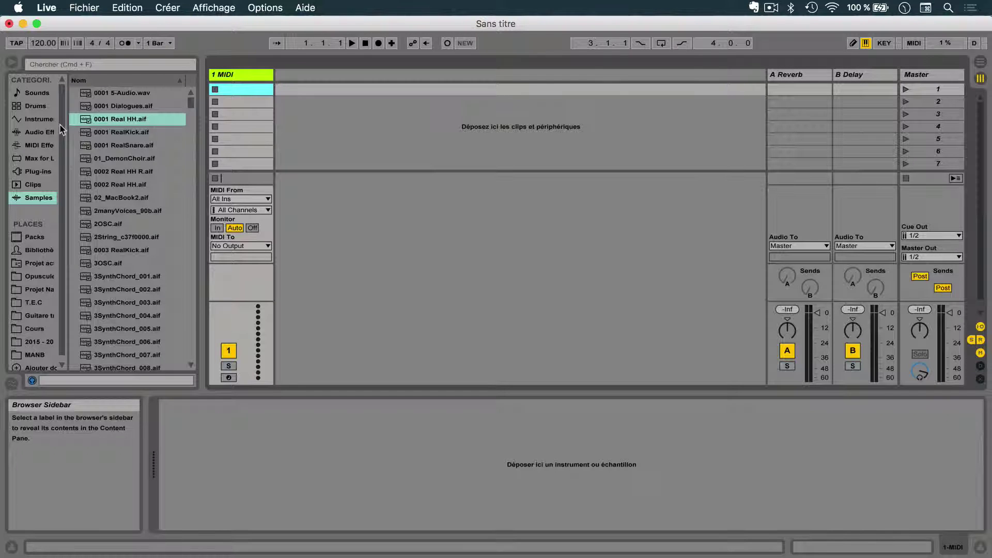
Load the Electric Bass.adg preset from the Bass sounds onto the 1 MIDI track.
{"action": "left_click", "coordinate": [37, 93]}
{"action": "left_click", "coordinate": [110, 121]}
{"action": "left_click_drag", "start_coordinate": [109, 121], "coordinate": [241, 77]}
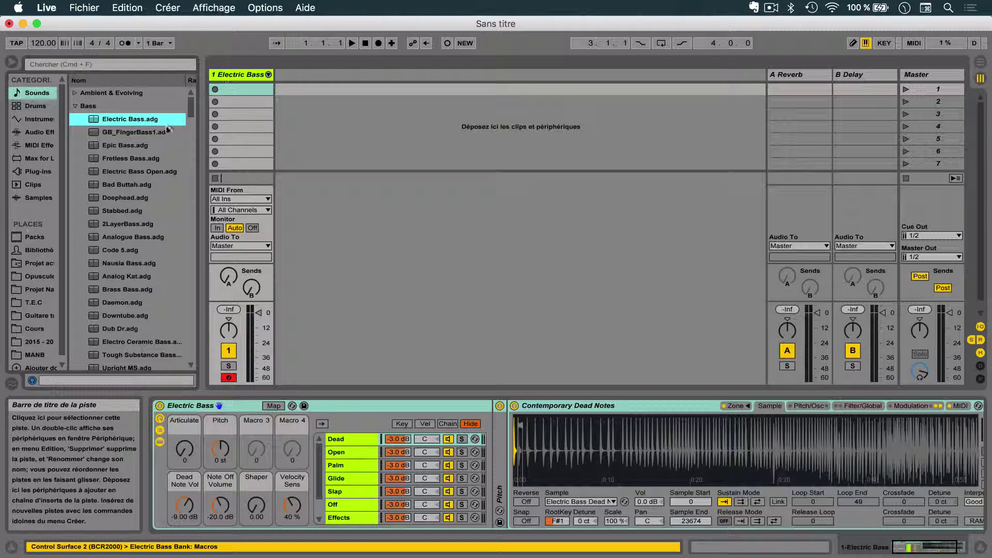
Place the sample 3SynthChord_001.aif in the Electric Bass track's first clip slot and convert it to MIDI as Mélodie.
{"action": "left_click", "coordinate": [37, 197]}
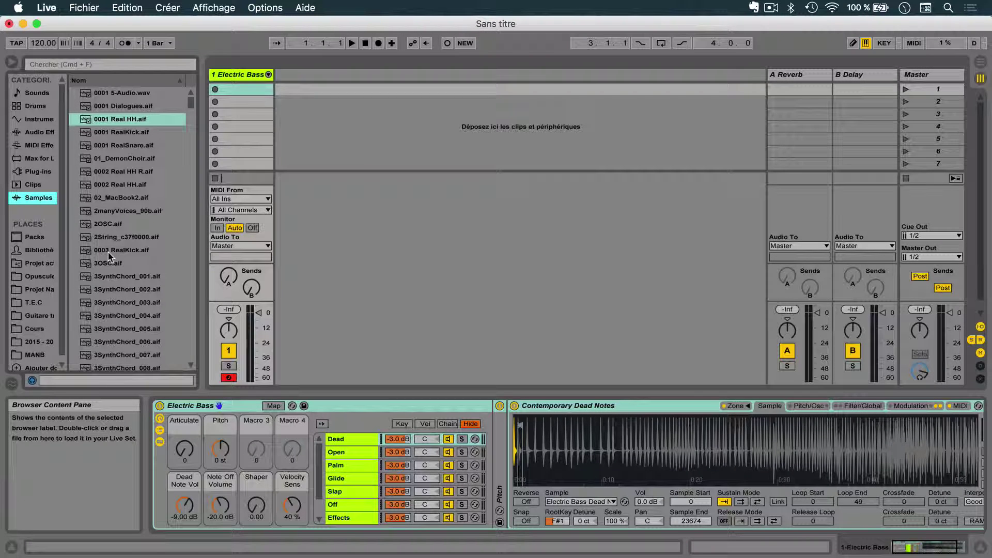
{"action": "left_click", "coordinate": [108, 279]}
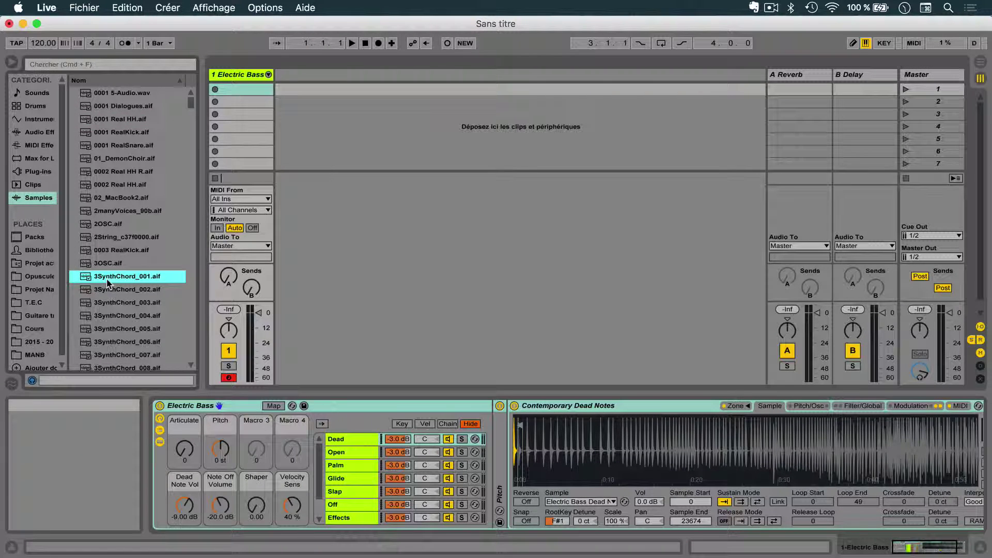
{"action": "left_click_drag", "start_coordinate": [108, 283], "coordinate": [245, 94]}
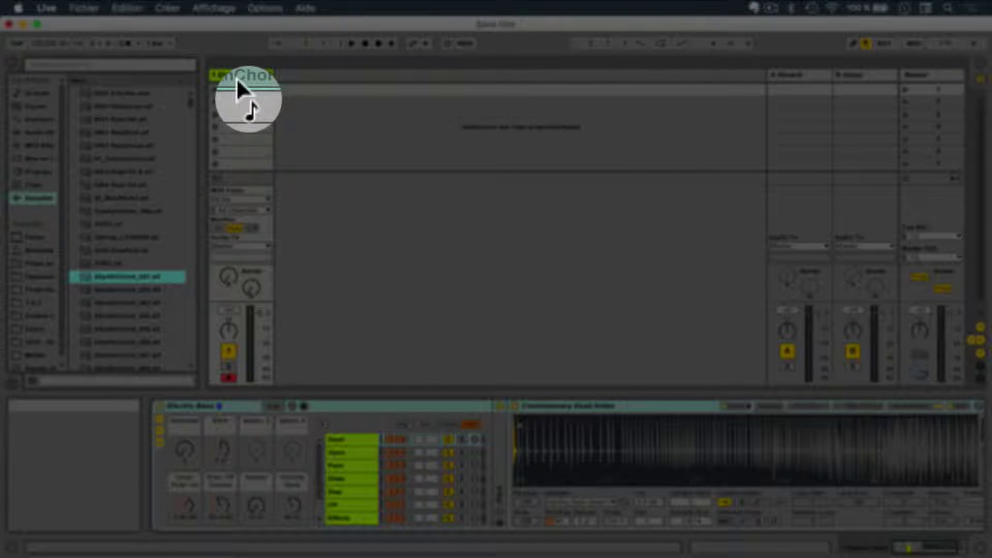
{"action": "left_click_drag", "start_coordinate": [245, 94], "coordinate": [248, 90]}
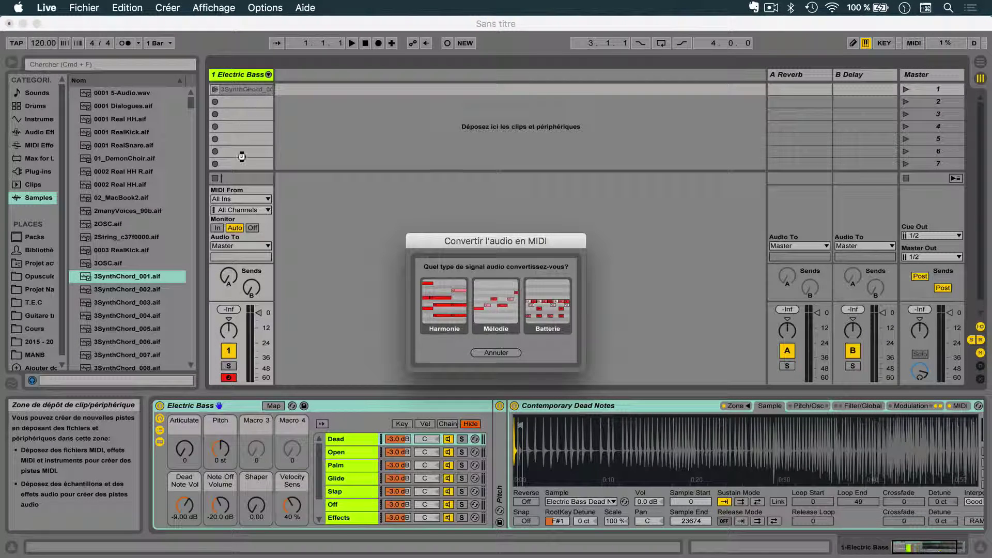
{"action": "left_click", "coordinate": [495, 309]}
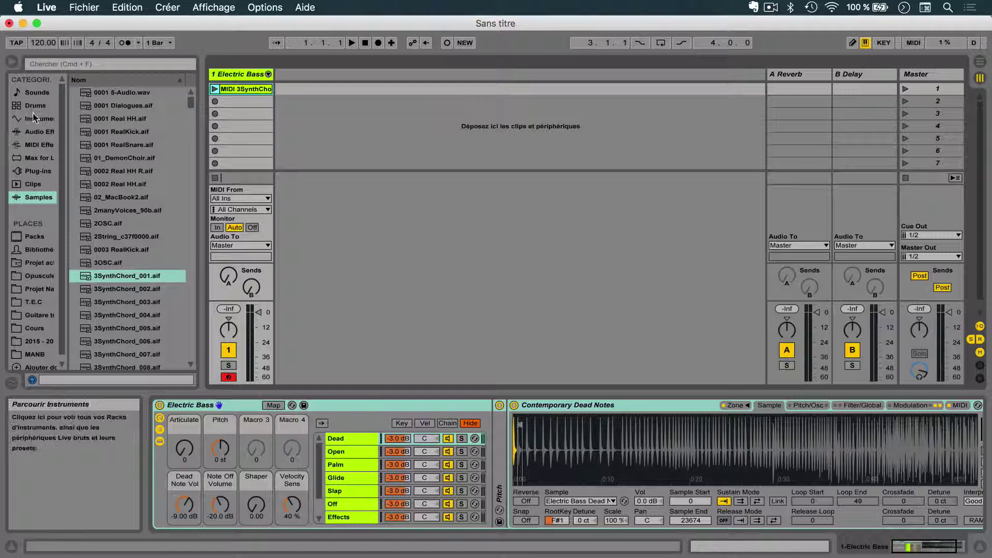
Add the Chord MIDI effect to the Electric Bass track.
{"action": "left_click", "coordinate": [33, 147]}
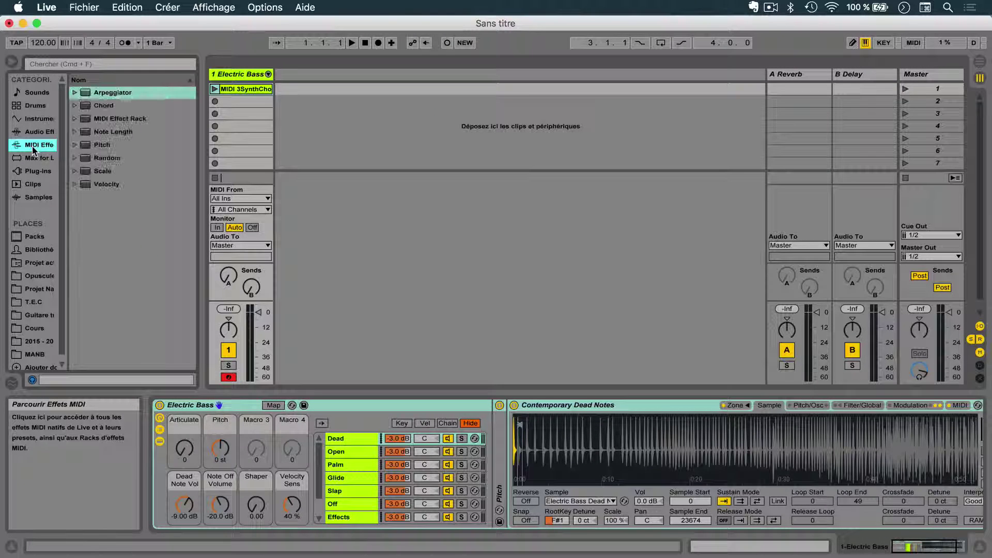
{"action": "left_click", "coordinate": [105, 107]}
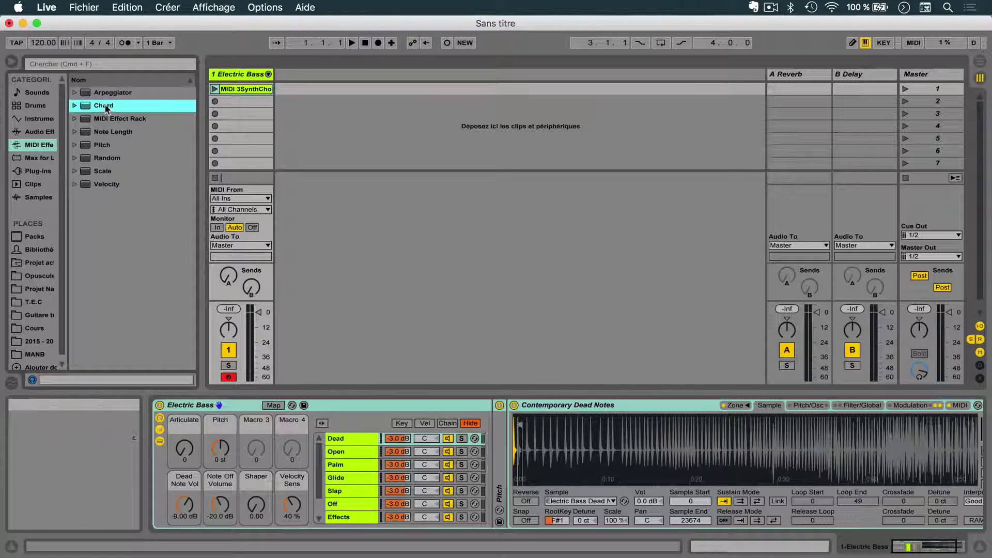
{"action": "left_click_drag", "start_coordinate": [105, 107], "coordinate": [230, 77]}
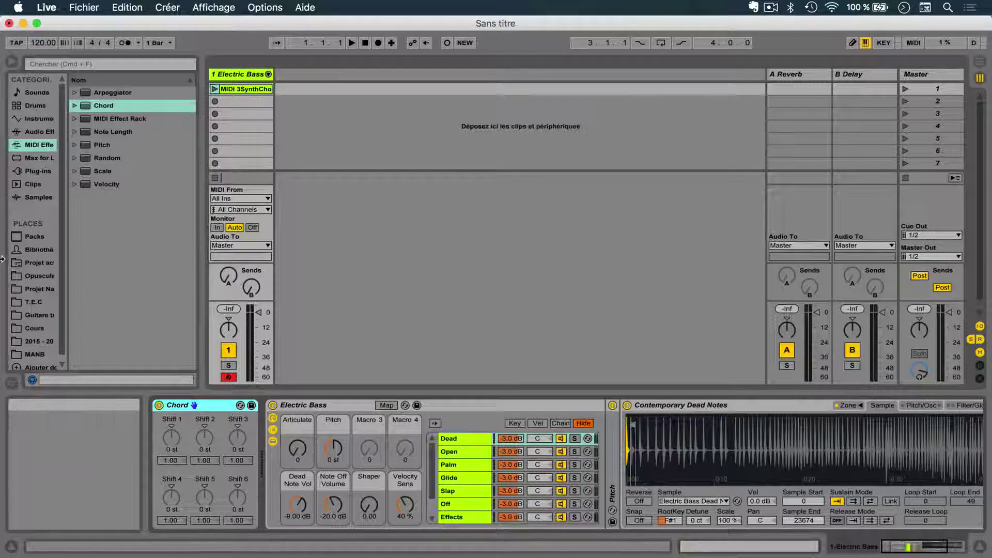
Add the Beat Repeat audio effect to the Electric Bass track and review its device chain.
{"action": "left_click", "coordinate": [48, 134]}
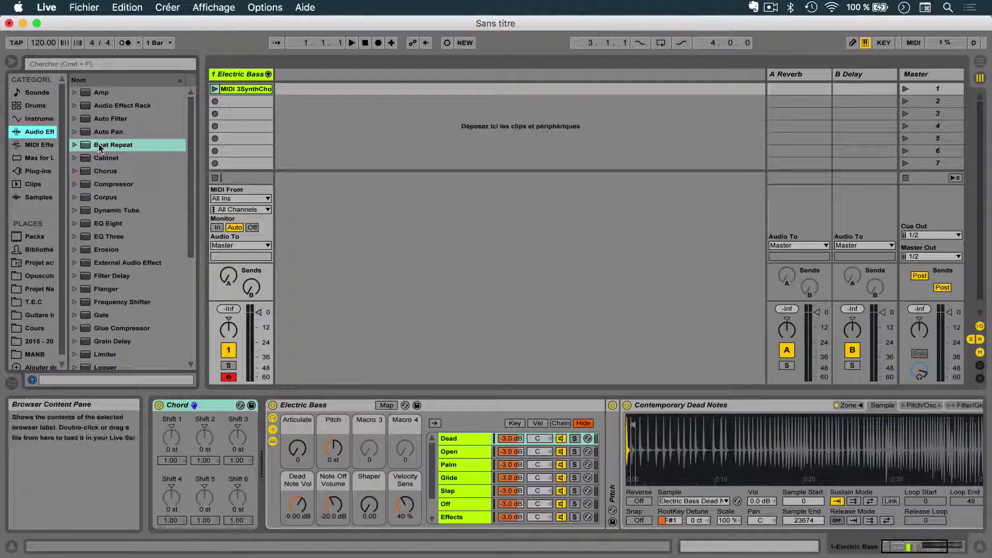
{"action": "left_click_drag", "start_coordinate": [111, 145], "coordinate": [232, 79]}
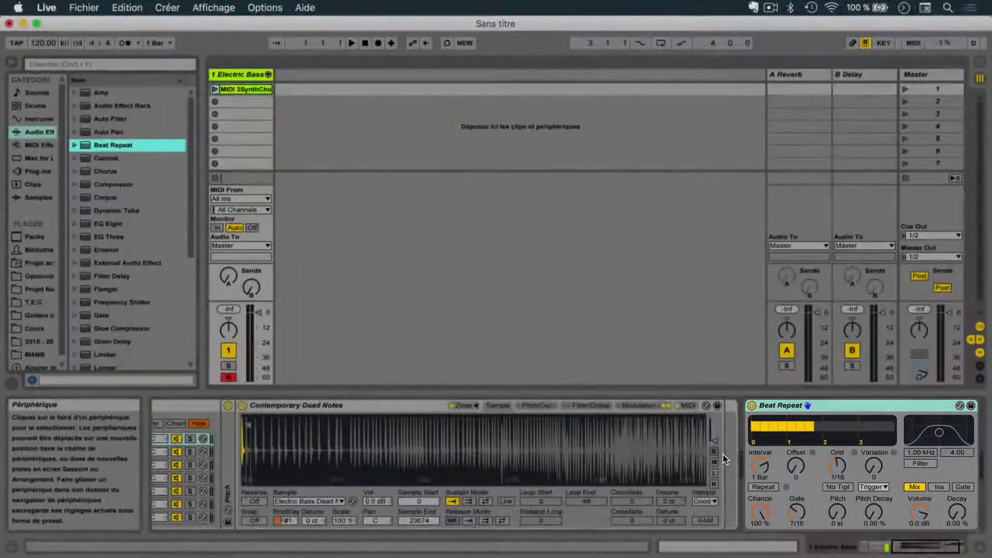
{"action": "scroll", "coordinate": [723, 458], "scroll_direction": "left", "scroll_amount": 10}
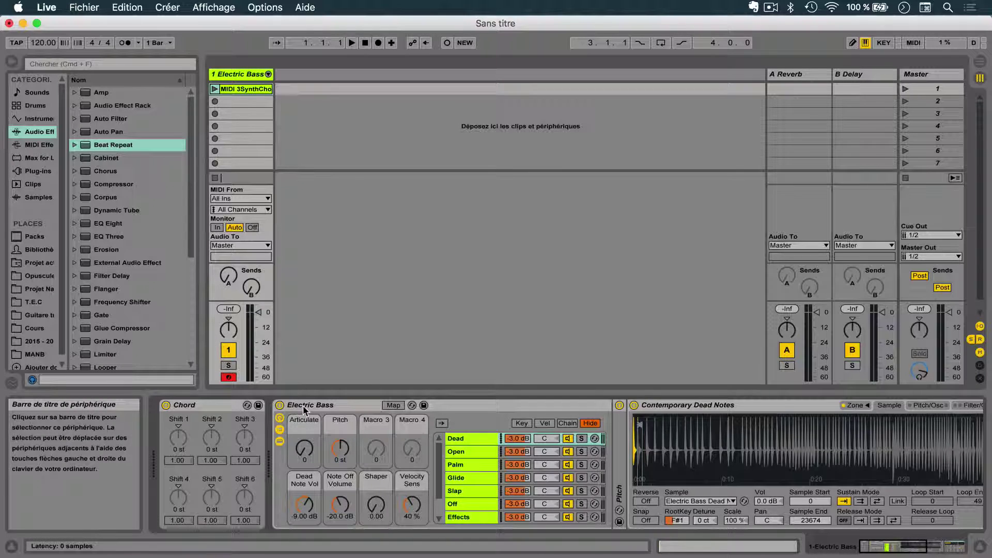
{"action": "key", "text": "Delete"}
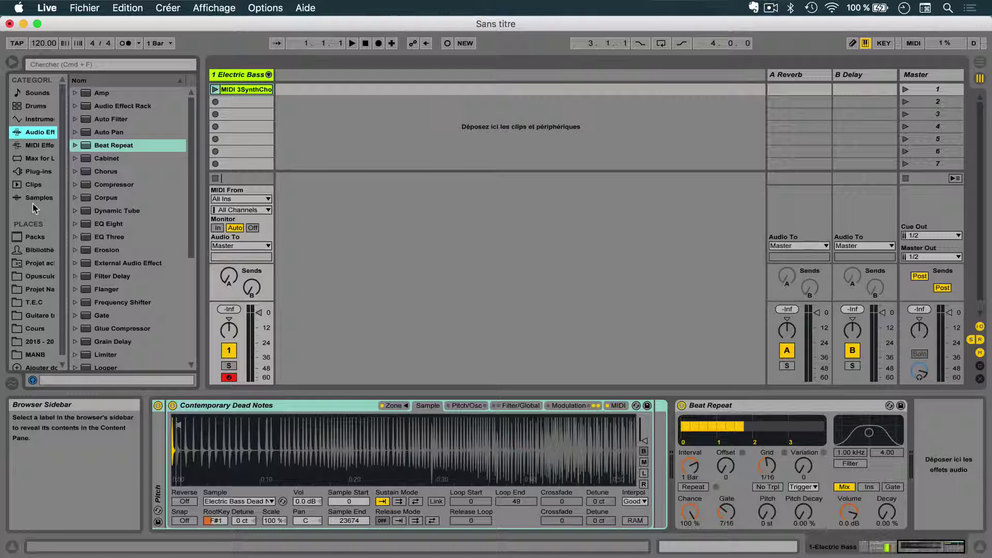
Examine the Max for Live, Plug-ins, Clips and Samples categories of the browser.
{"action": "left_click", "coordinate": [32, 158]}
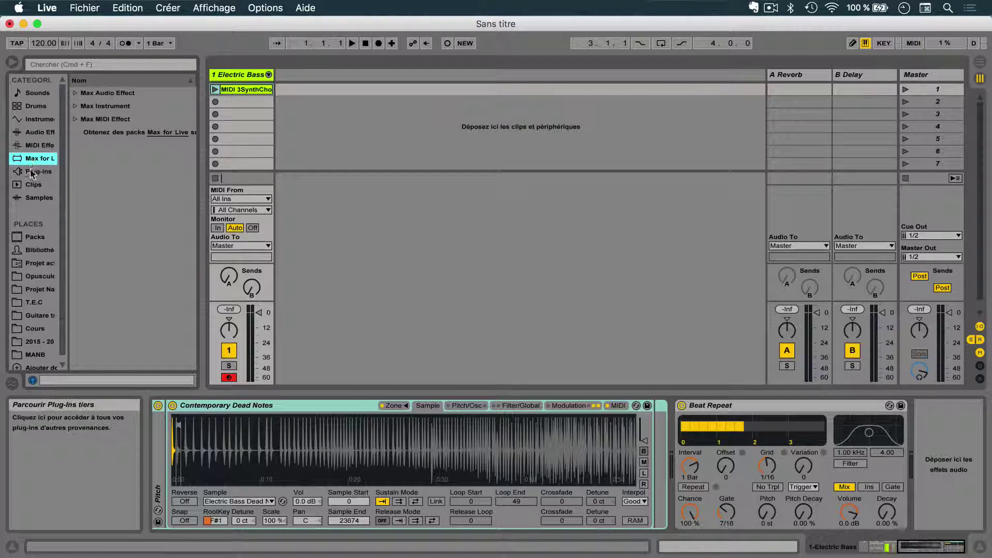
{"action": "left_click", "coordinate": [32, 172]}
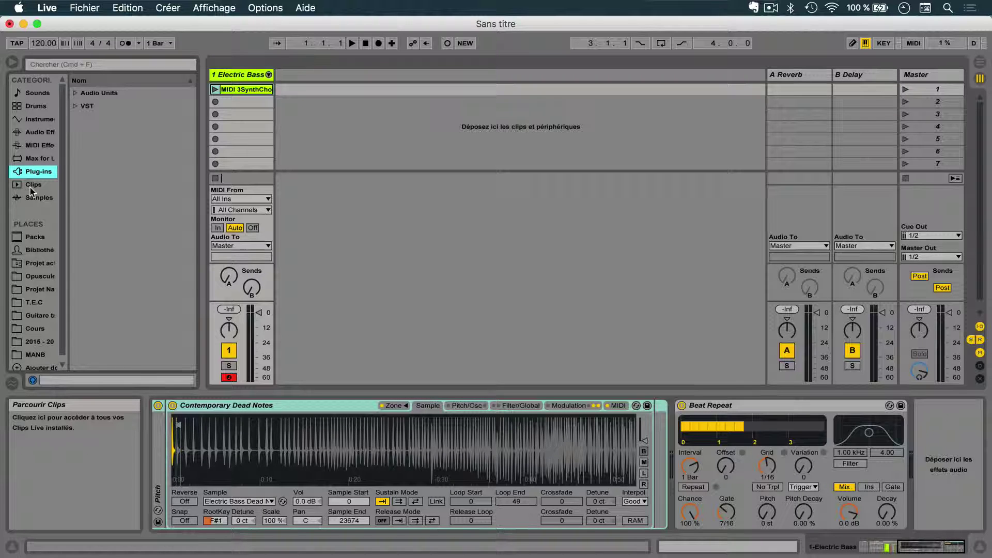
{"action": "left_click", "coordinate": [30, 191]}
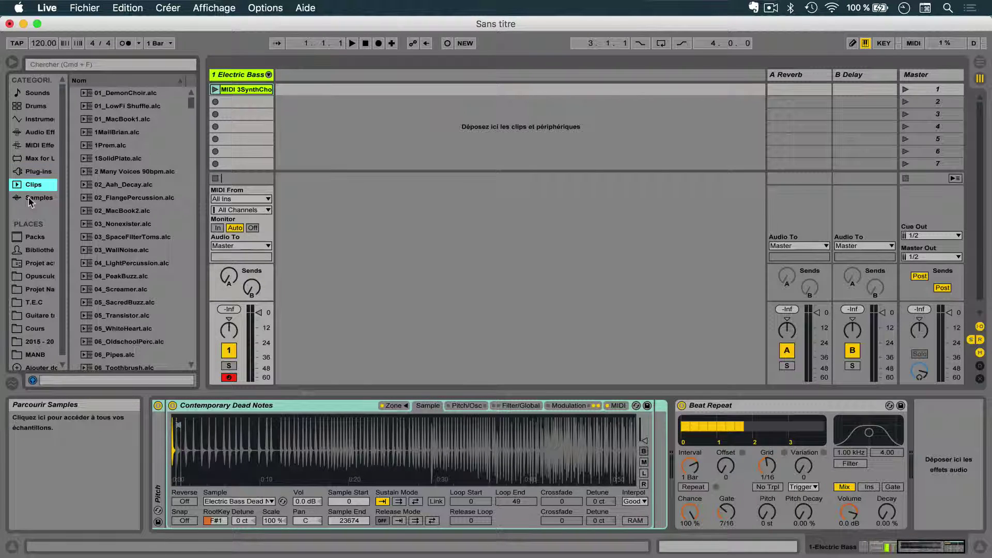
{"action": "left_click", "coordinate": [29, 199]}
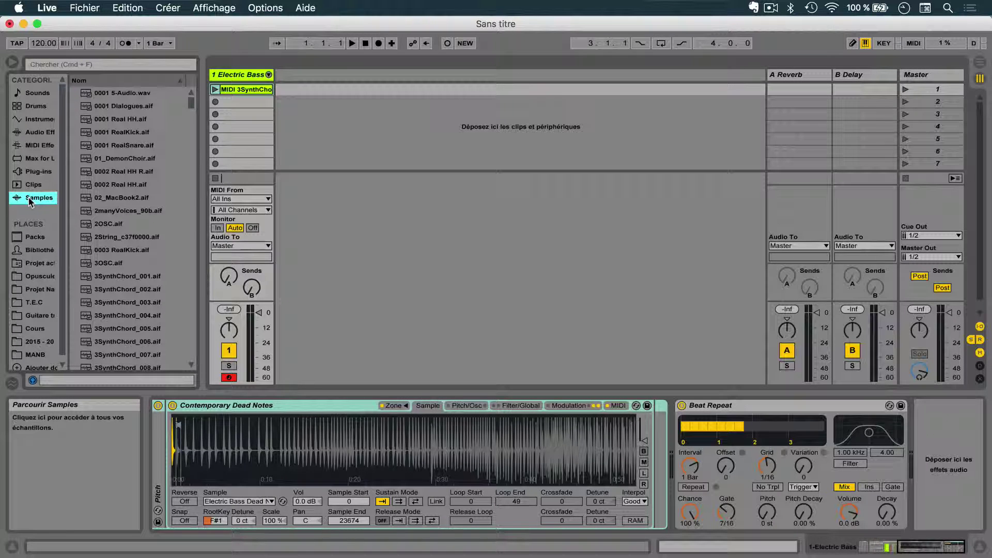
Search the Samples category for "guitar" and look through the matching samples.
{"action": "left_click", "coordinate": [40, 64]}
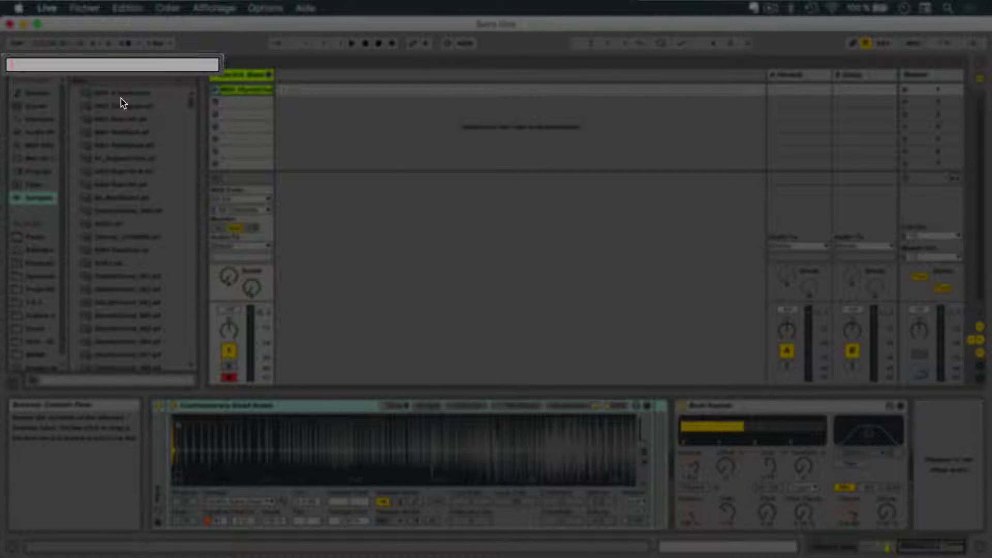
{"action": "type", "text": "guitar"}
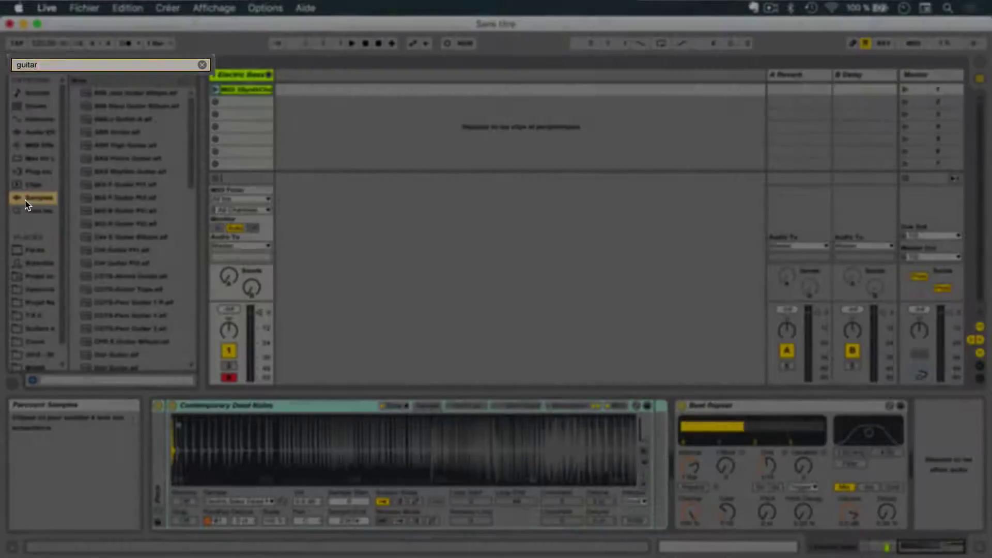
{"action": "scroll", "coordinate": [119, 171], "scroll_direction": "down", "scroll_amount": 12}
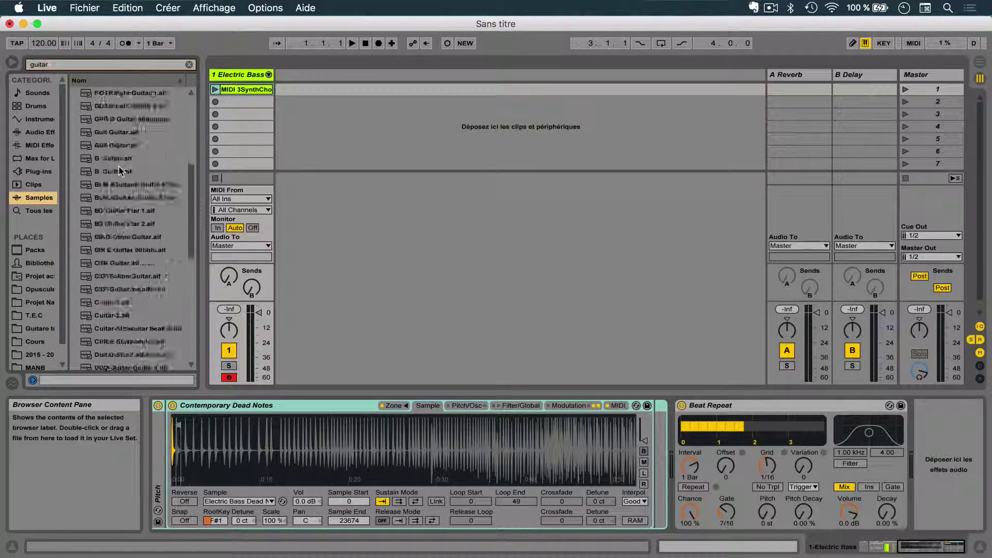
{"action": "scroll", "coordinate": [119, 170], "scroll_direction": "up", "scroll_amount": 12}
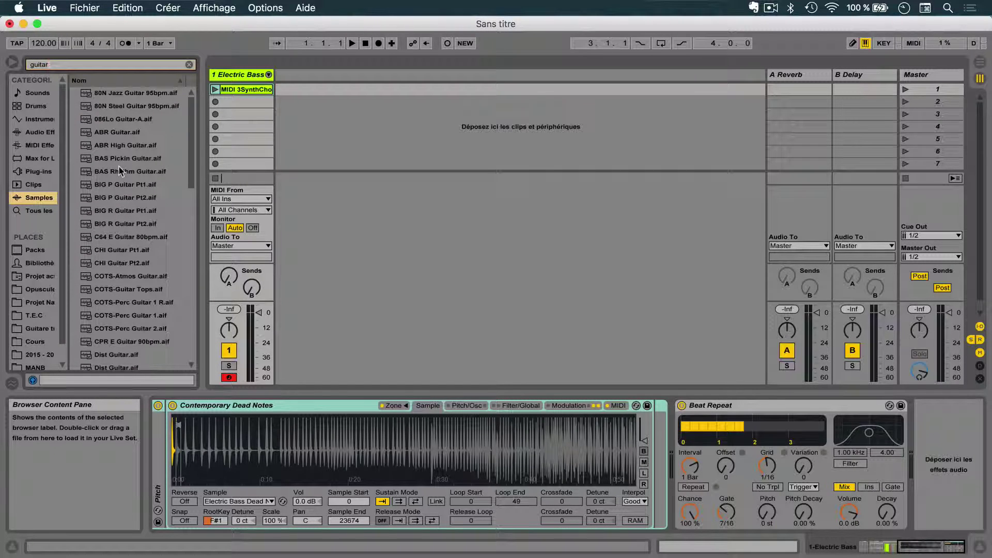
Examine the combined list of guitar search results from all browser sections, including the set Chant et guitare.als.
{"action": "left_click", "coordinate": [39, 211]}
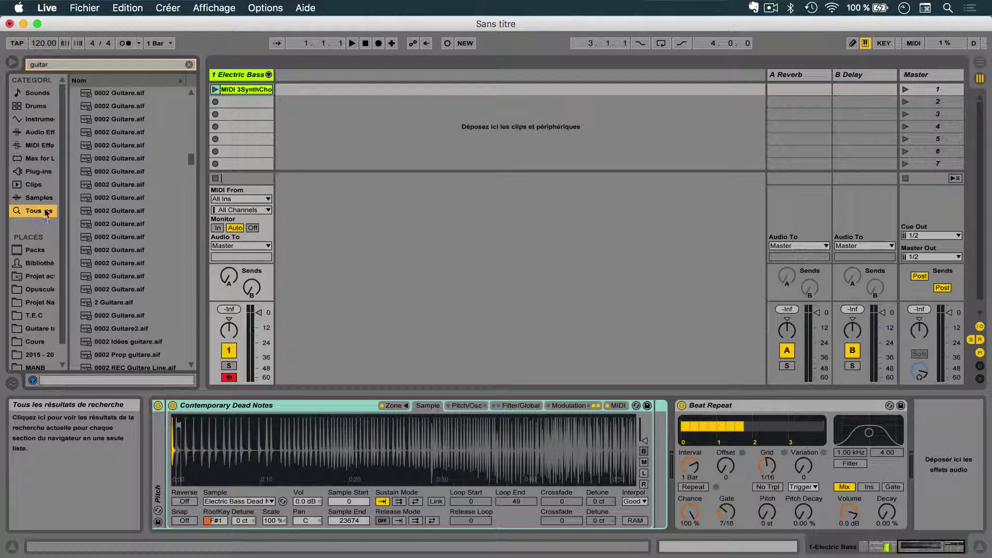
{"action": "mouse_move", "coordinate": [67, 213]}
{"action": "left_mouse_down"}
{"action": "mouse_move", "coordinate": [98, 215]}
{"action": "mouse_move", "coordinate": [71, 216]}
{"action": "left_mouse_up"}
{"action": "scroll", "coordinate": [122, 140], "scroll_direction": "up", "scroll_amount": 10}
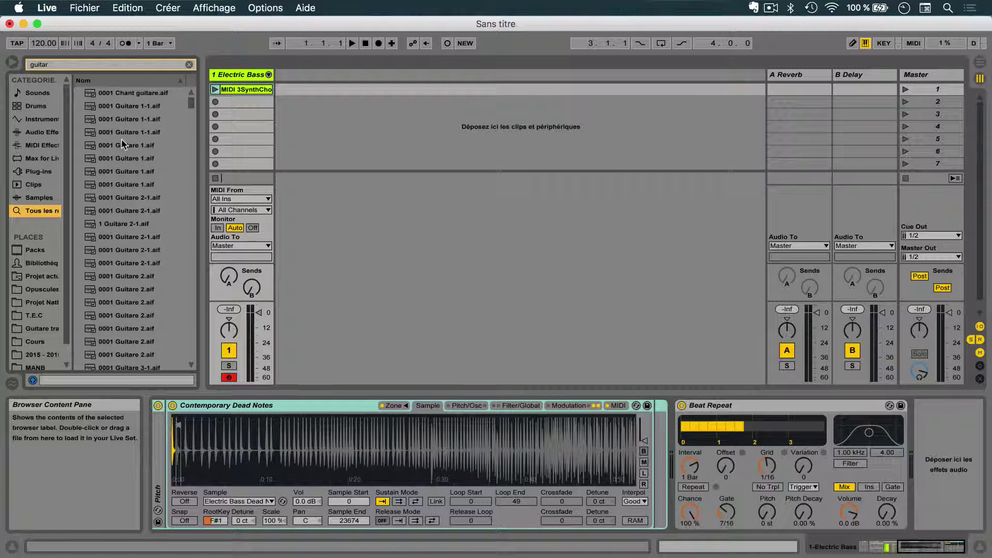
{"action": "scroll", "coordinate": [122, 144], "scroll_direction": "down", "scroll_amount": 5}
{"action": "scroll", "coordinate": [122, 145], "scroll_direction": "down", "scroll_amount": 8}
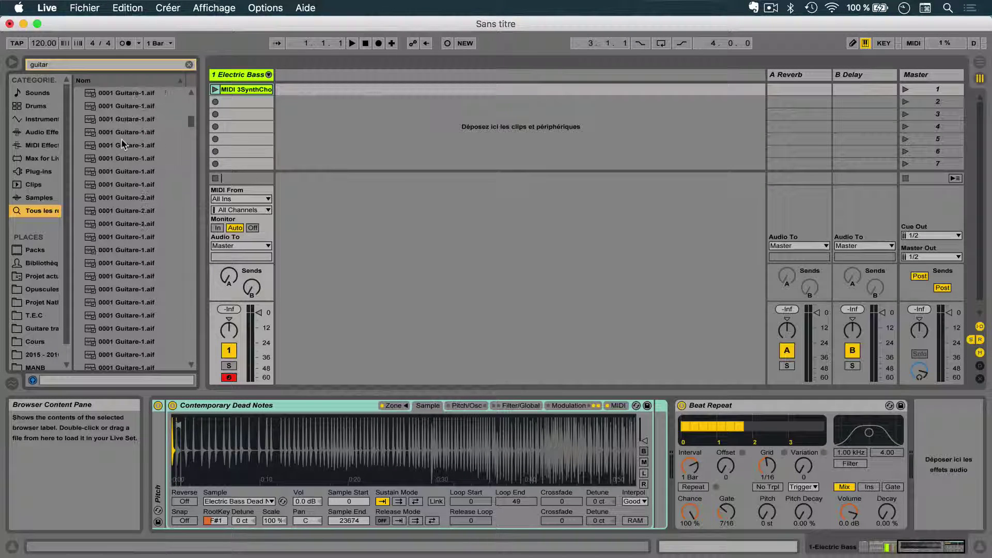
{"action": "scroll", "coordinate": [122, 142], "scroll_direction": "down", "scroll_amount": 10}
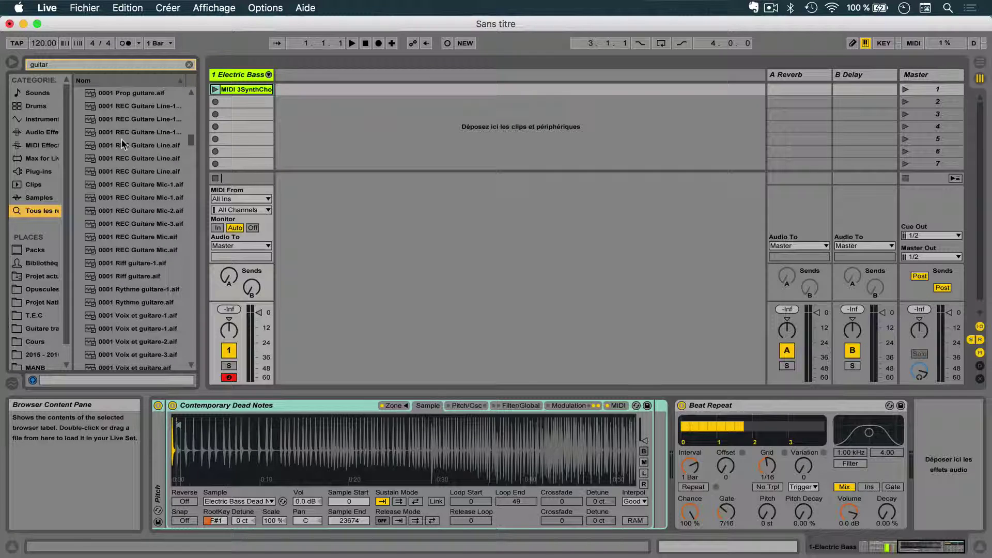
{"action": "scroll", "coordinate": [122, 142], "scroll_direction": "down", "scroll_amount": 10}
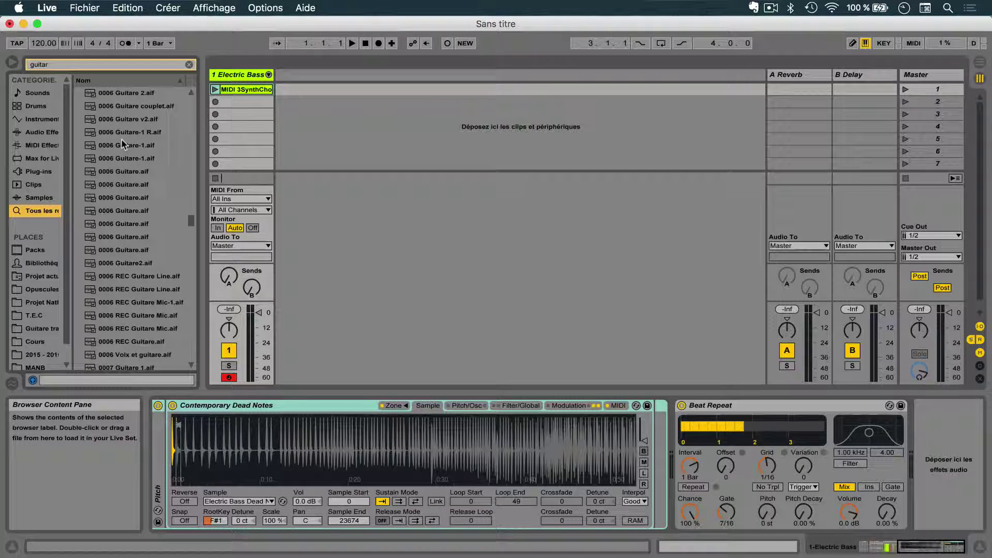
{"action": "scroll", "coordinate": [122, 141], "scroll_direction": "down", "scroll_amount": 10}
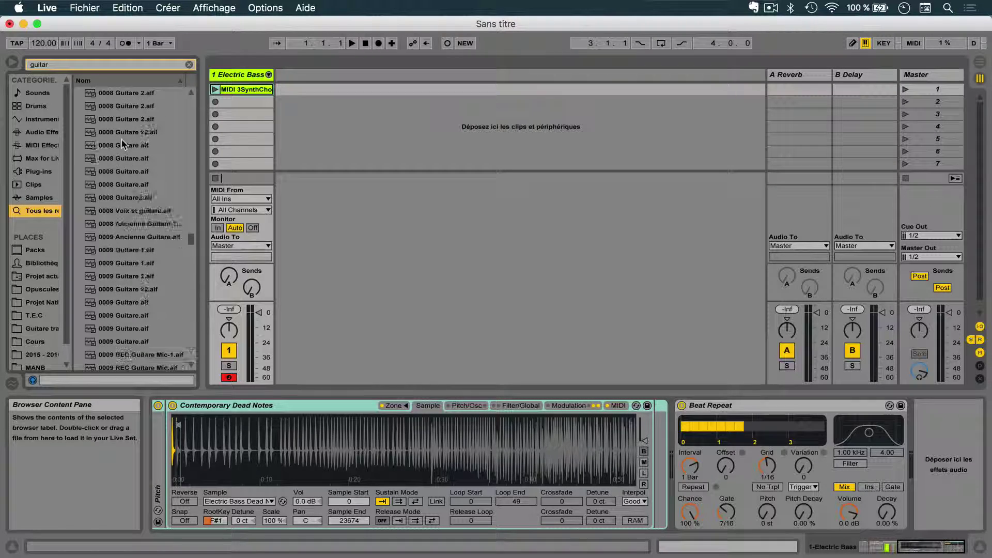
{"action": "scroll", "coordinate": [122, 140], "scroll_direction": "down", "scroll_amount": 10}
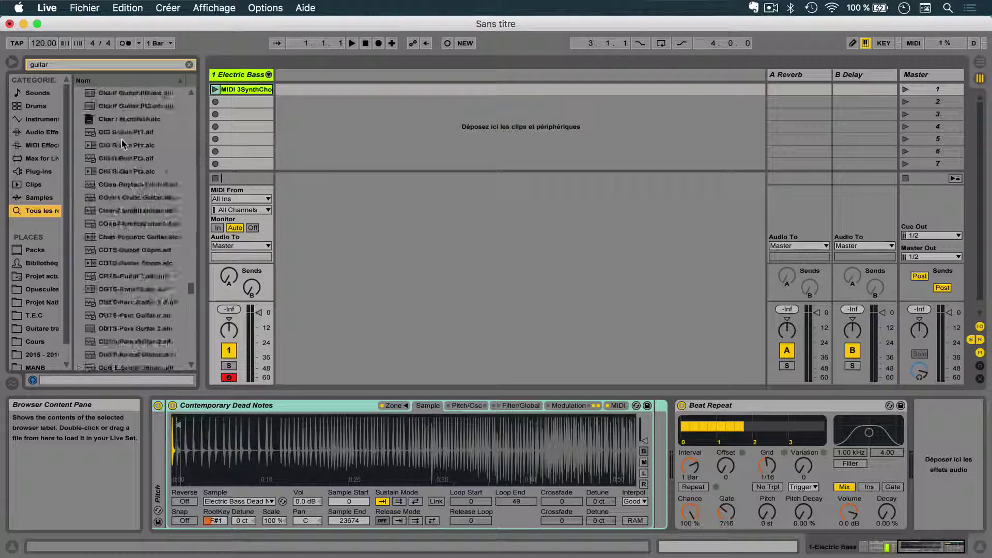
{"action": "left_click", "coordinate": [116, 237]}
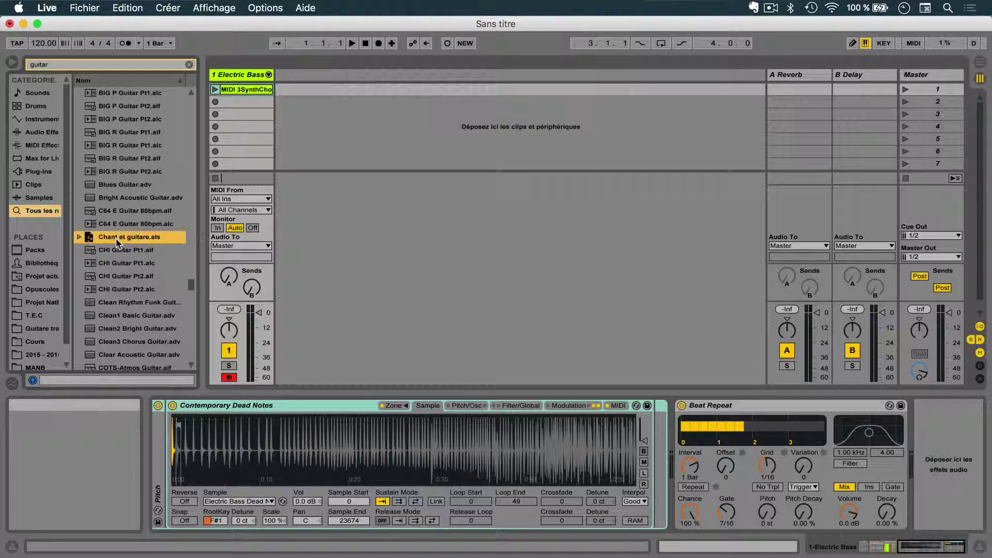
{"action": "scroll", "coordinate": [115, 268], "scroll_direction": "down", "scroll_amount": 3}
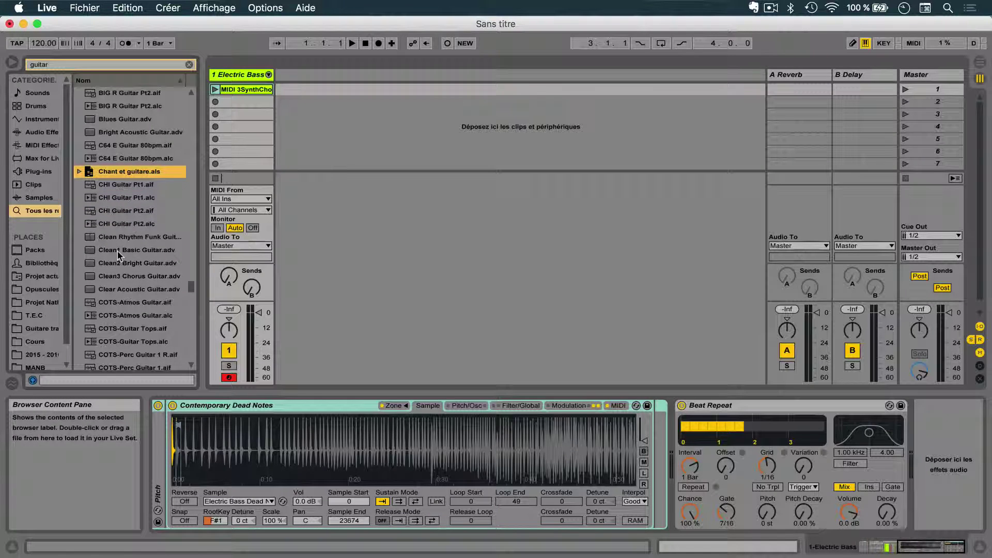
{"action": "scroll", "coordinate": [123, 289], "scroll_direction": "down", "scroll_amount": 15}
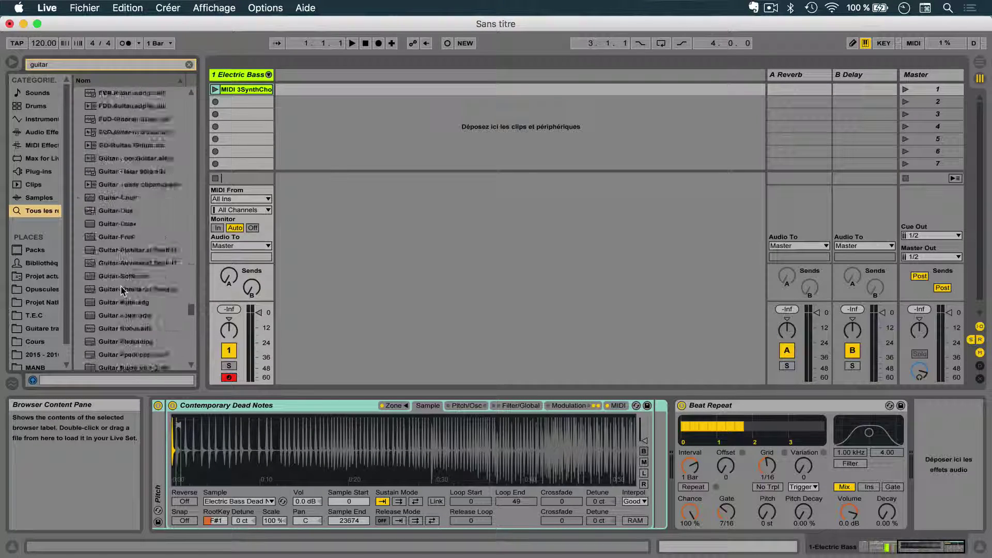
{"action": "scroll", "coordinate": [123, 293], "scroll_direction": "down", "scroll_amount": 20}
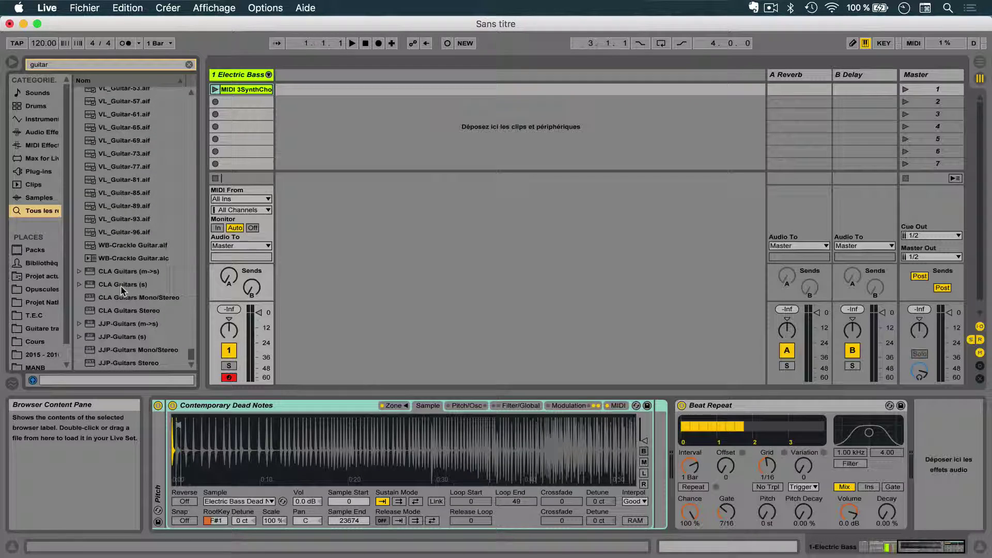
{"action": "scroll", "coordinate": [120, 285], "scroll_direction": "up", "scroll_amount": 20}
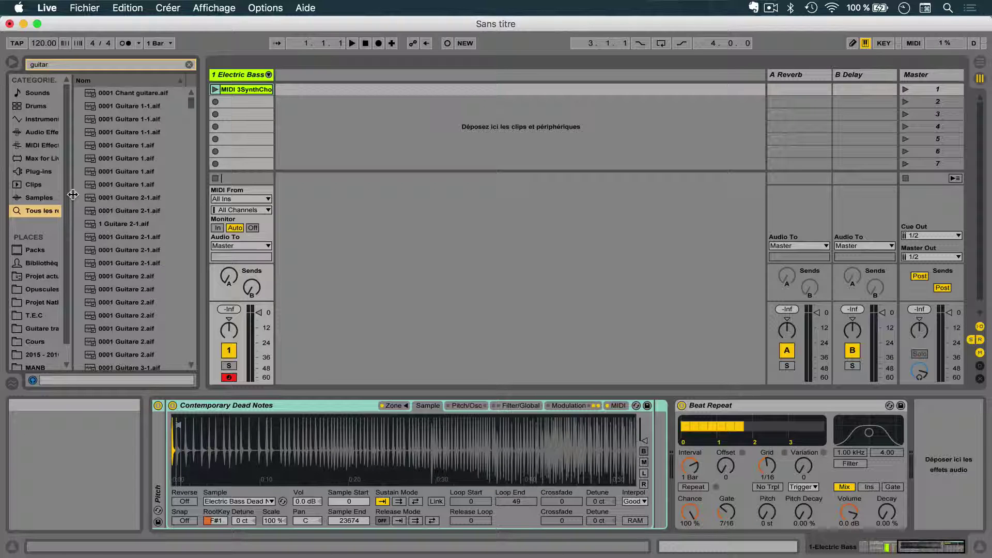
Examine the guitar matches in the Bass and Guitar & Plucked groups of Sounds, and clear the search.
{"action": "left_click", "coordinate": [35, 94]}
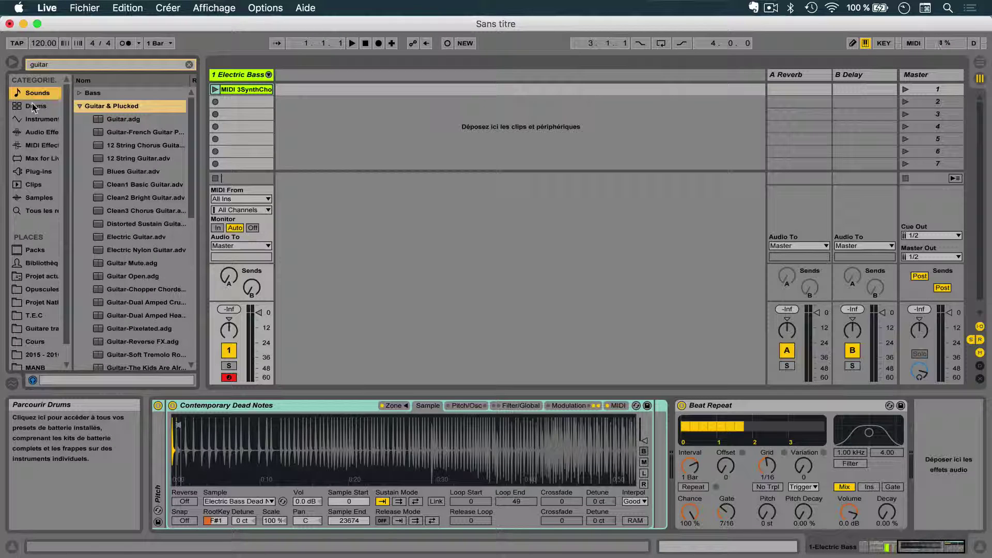
{"action": "left_click", "coordinate": [80, 107]}
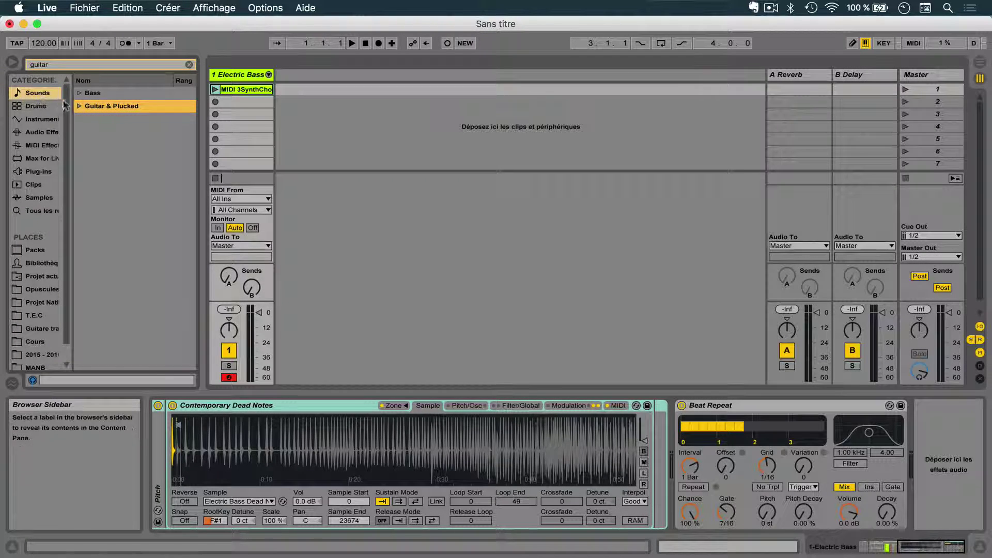
{"action": "left_click", "coordinate": [80, 93]}
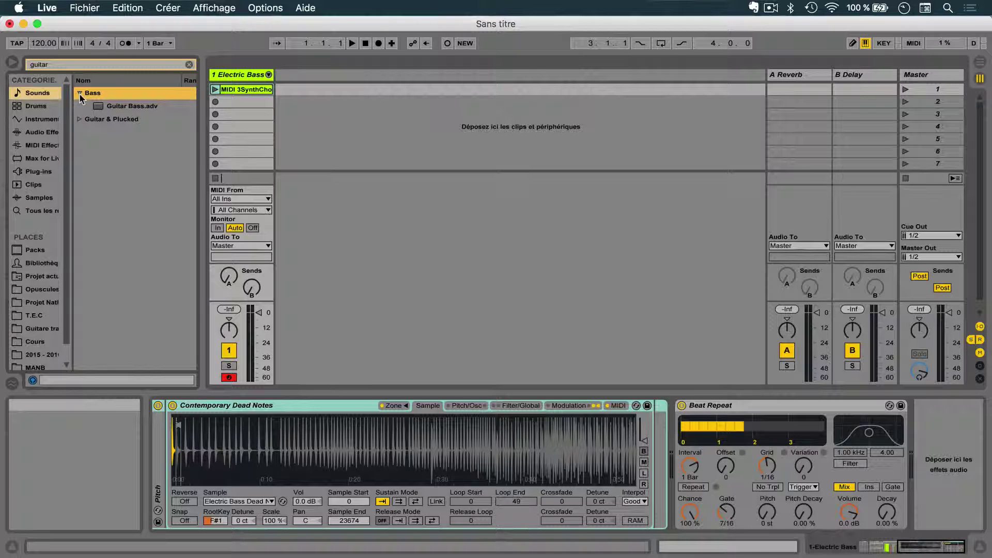
{"action": "left_click", "coordinate": [79, 120]}
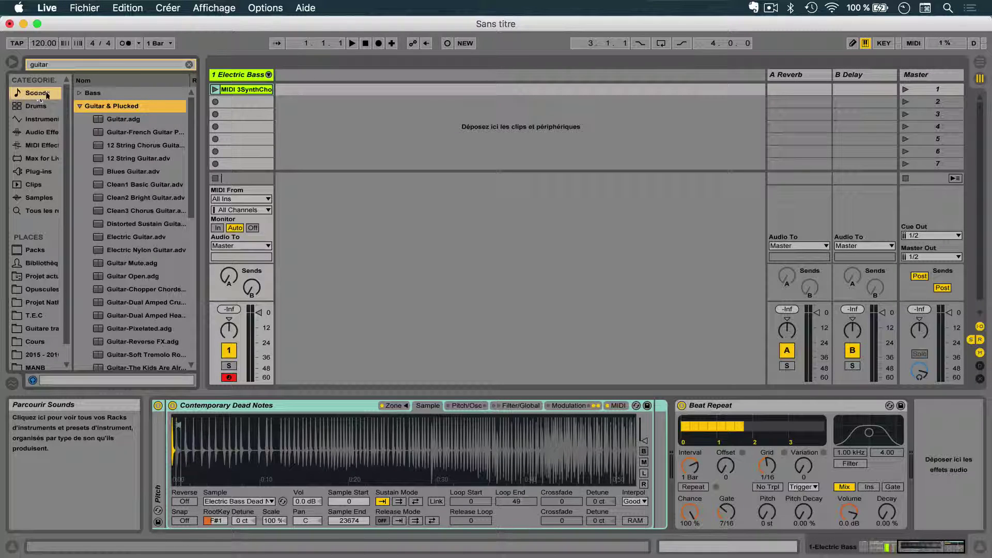
{"action": "left_click", "coordinate": [188, 66]}
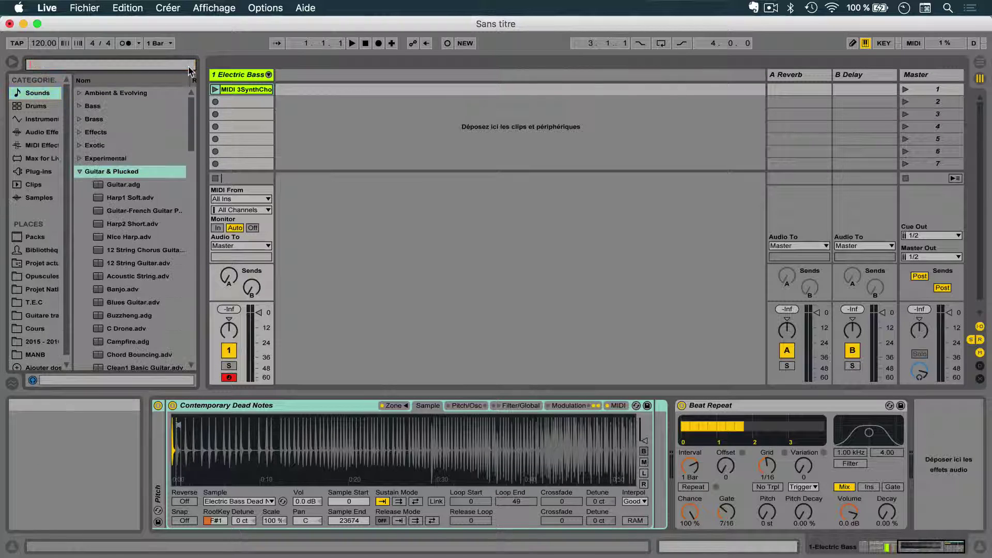
{"action": "left_click", "coordinate": [79, 172]}
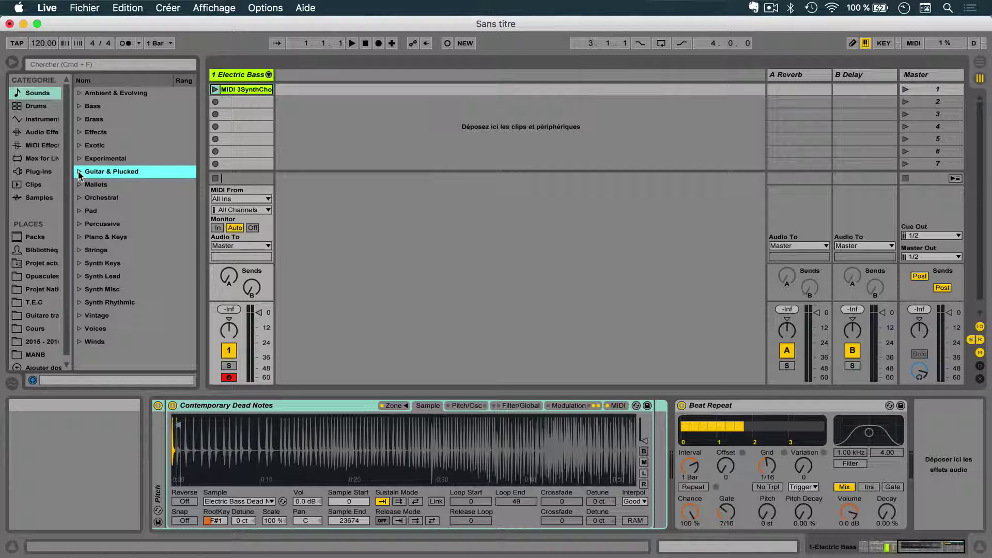